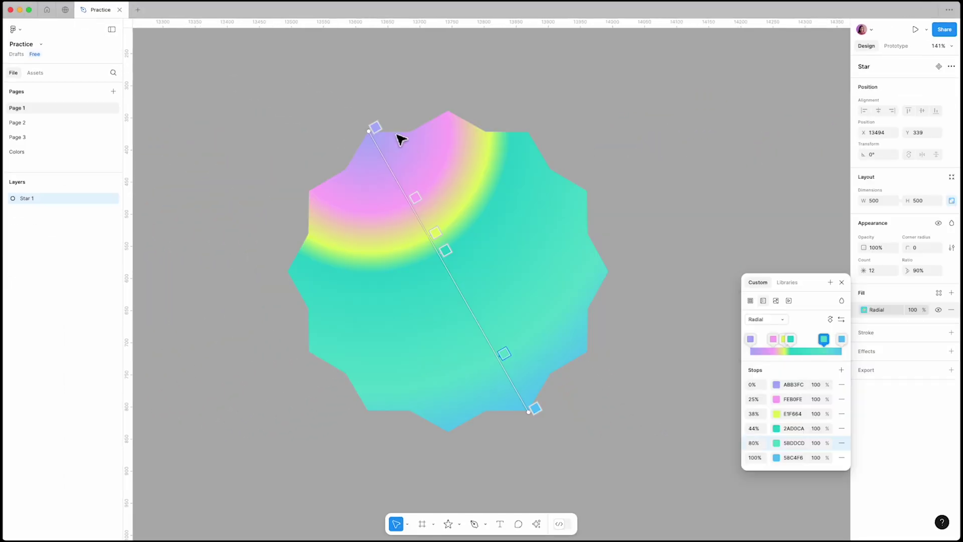
- Preview the star's radial, angular and Screen-blend fill layers, then bring up the shape list
left_click_drag(375, 131, 494, 300)
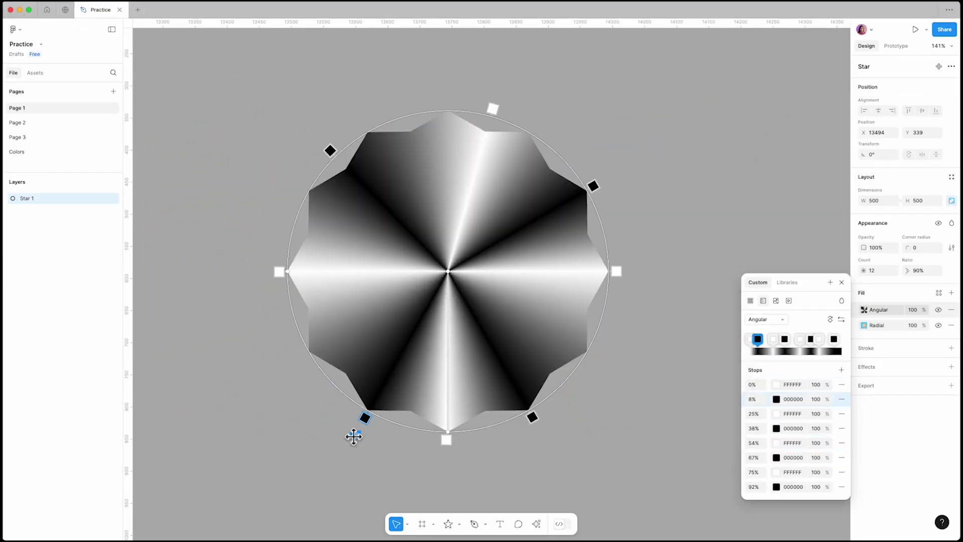
left_click_drag(366, 415, 324, 394)
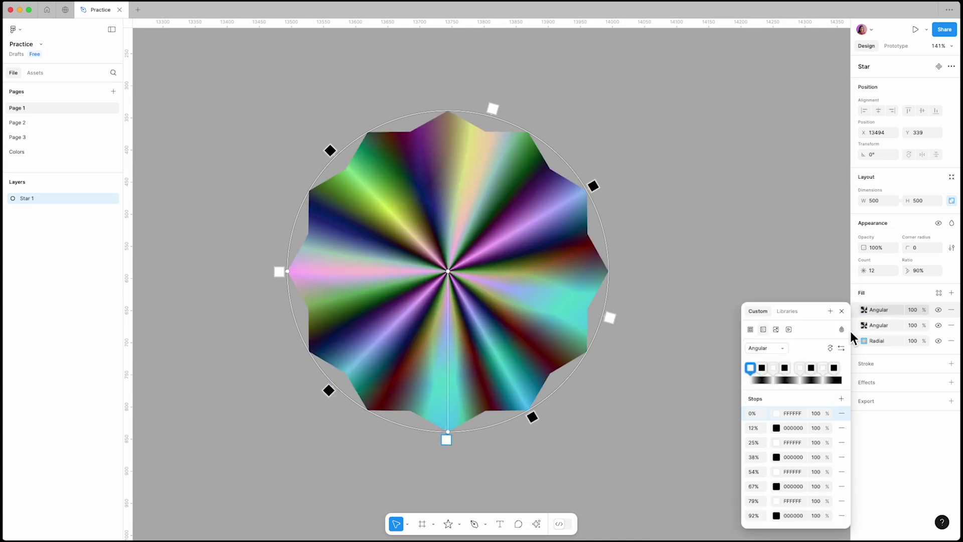
left_click(847, 332)
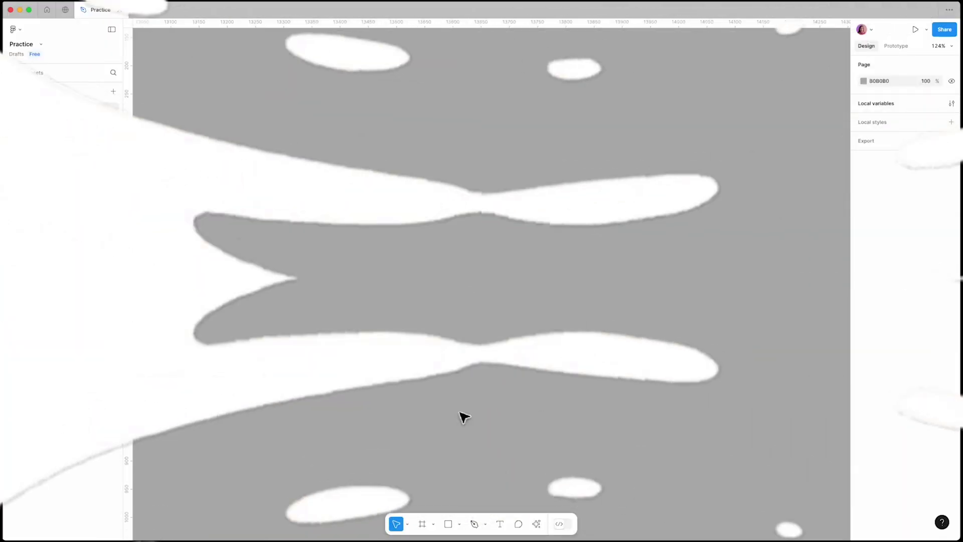
left_click(458, 523)
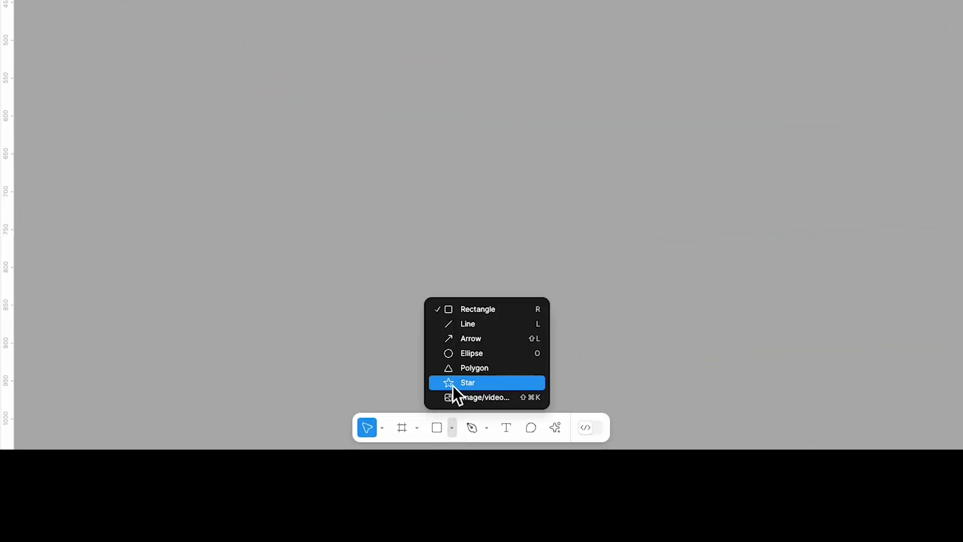
- Draw a star with locked proportions and size it to 500×500
left_click(498, 385)
left_click_drag(105, 107, 438, 374)
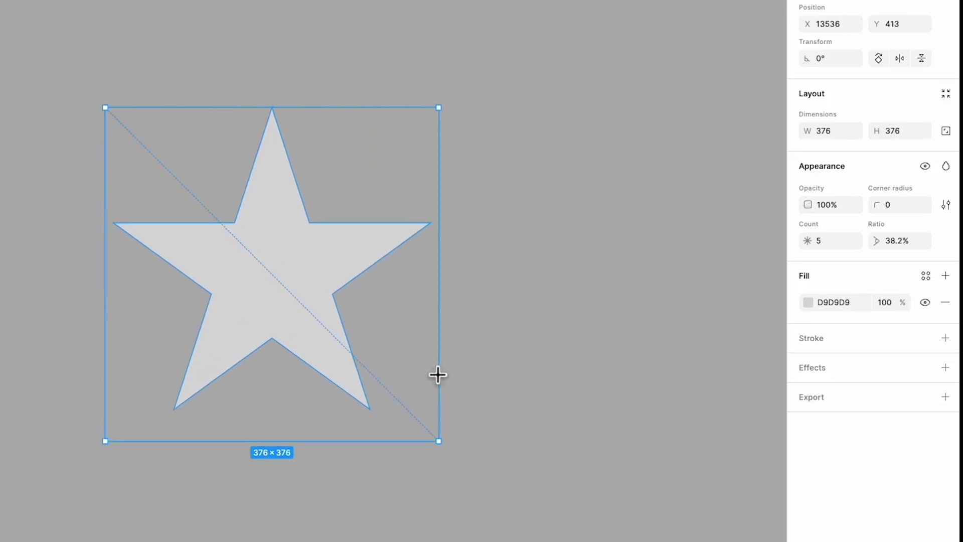
left_click(945, 132)
left_click(901, 133)
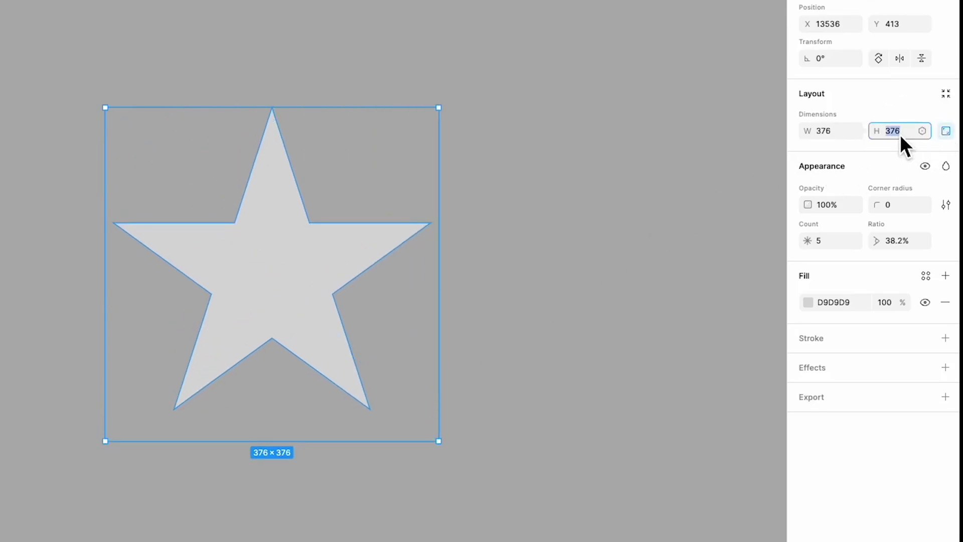
type("500")
key("Return")
- Move the star up-left, give it 12 points and raise its ratio to 90%
left_click_drag(359, 351, 323, 286)
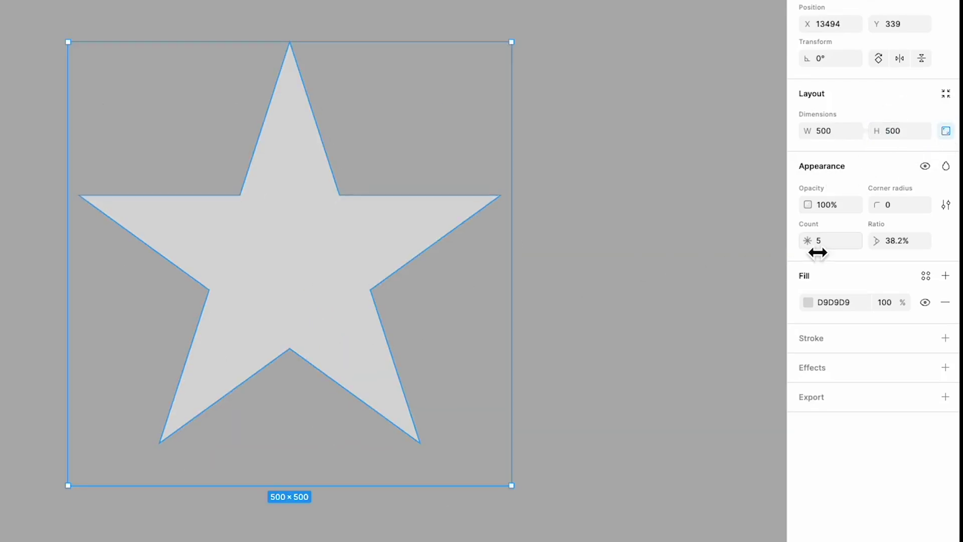
type("12")
key("Return")
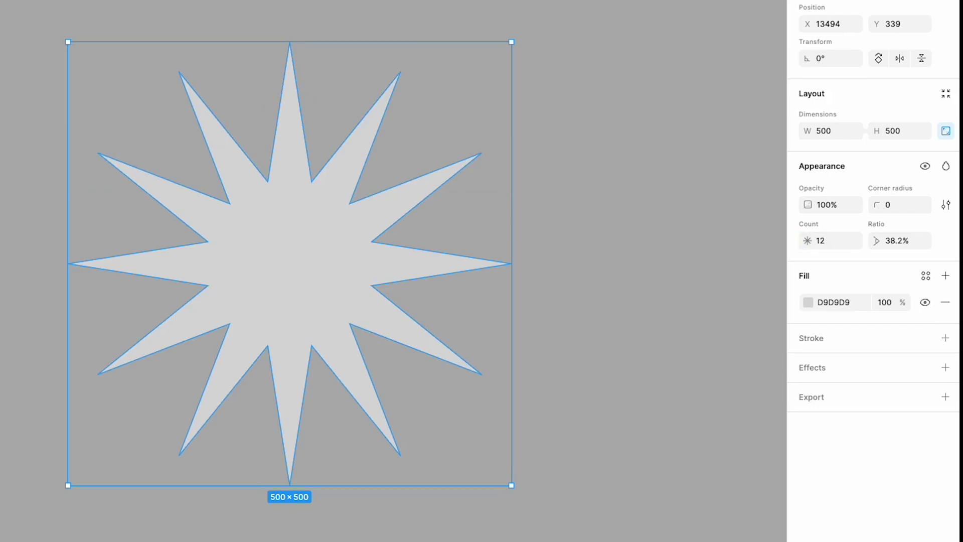
scroll(436, 242, "up", 2)
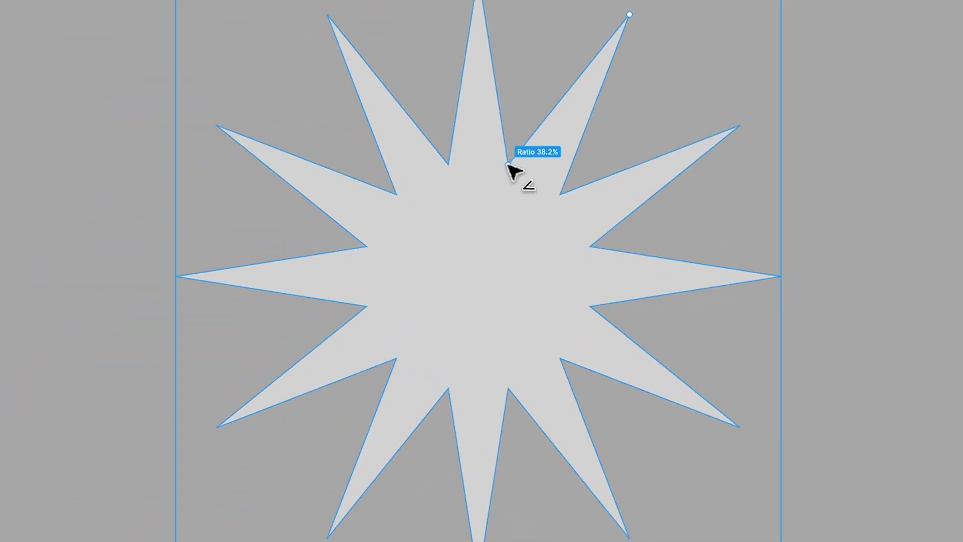
left_click_drag(508, 165, 553, 21)
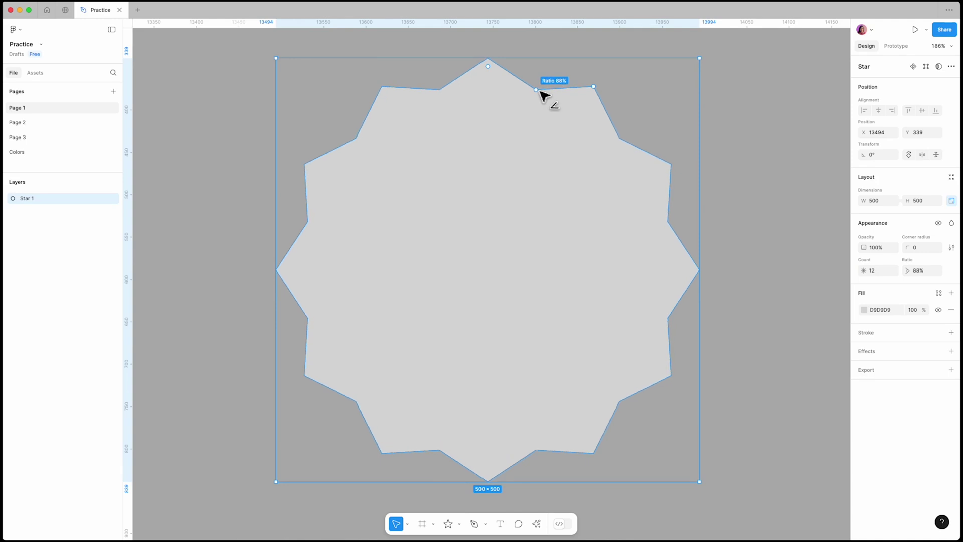
left_click_drag(540, 92, 541, 89)
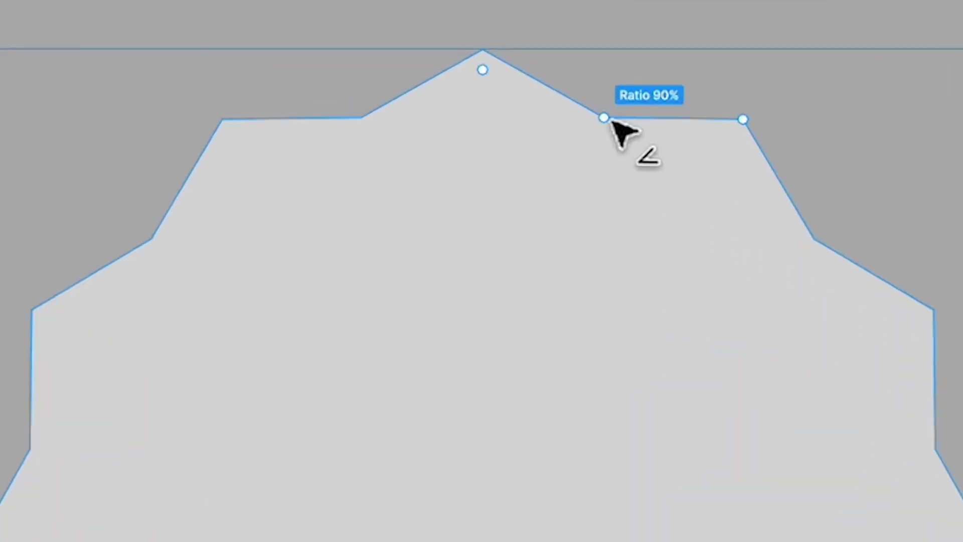
left_click_drag(610, 121, 541, 90)
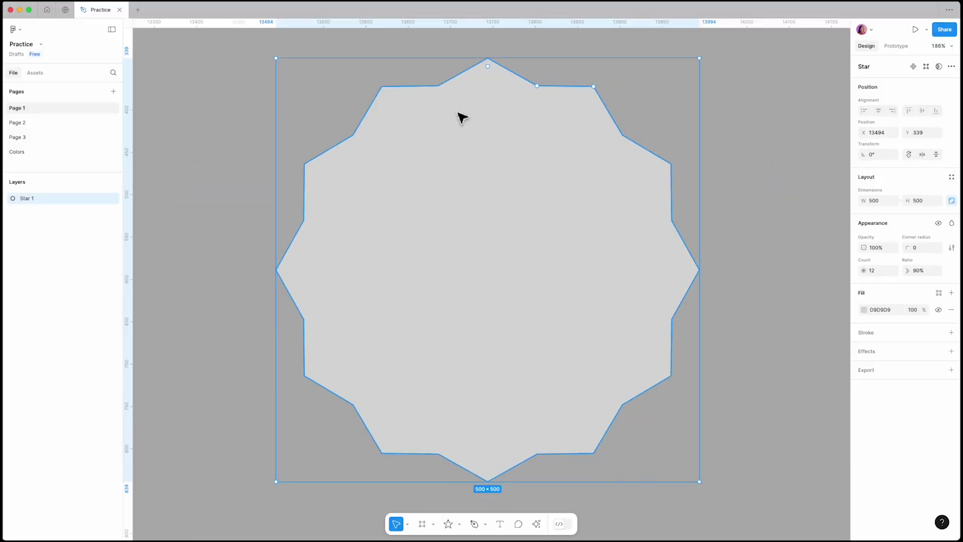
scroll(409, 295, "down", 2)
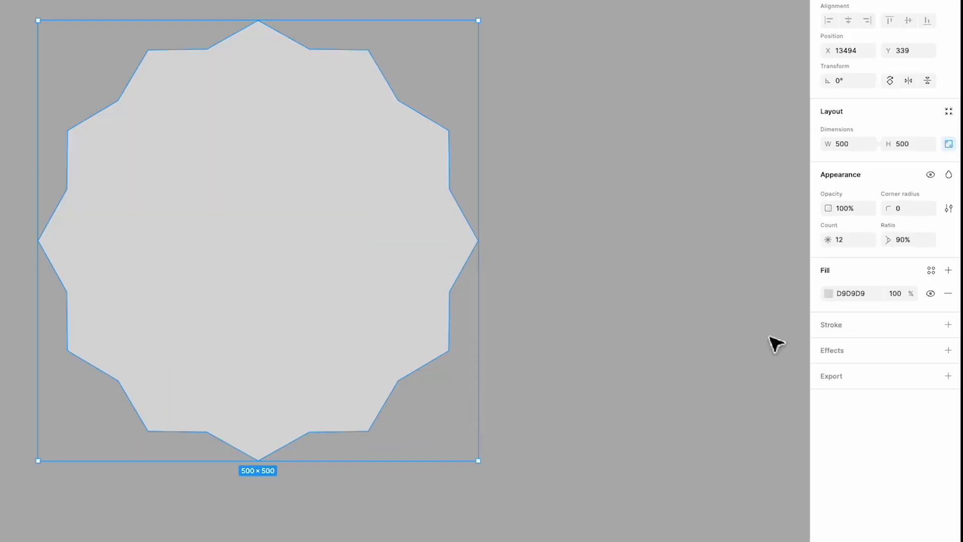
- Change the star's solid fill to a radial gradient
left_click(808, 285)
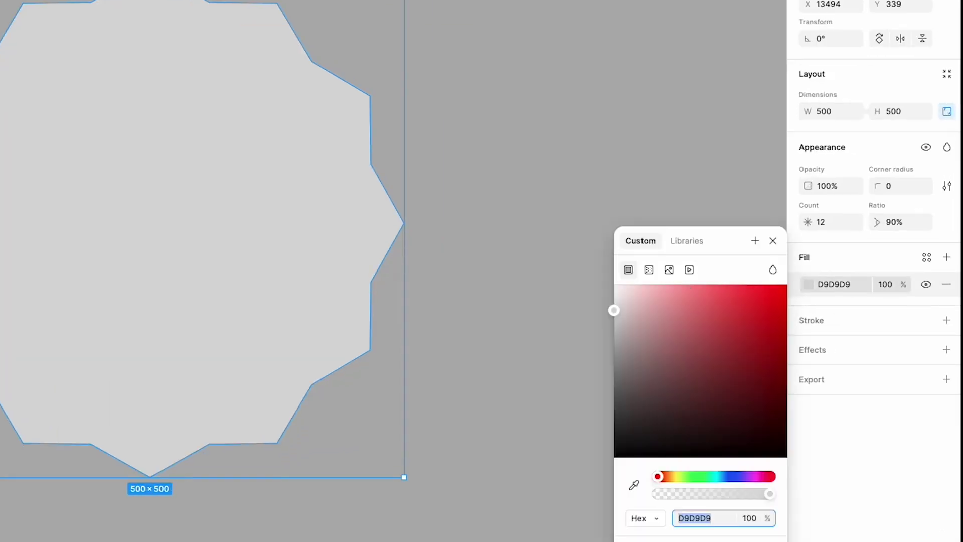
left_click(652, 271)
left_click(684, 300)
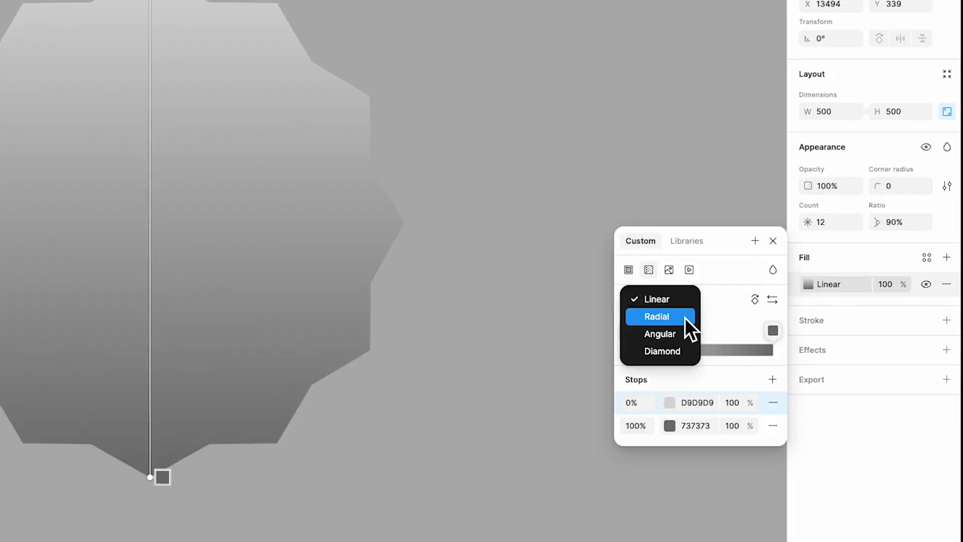
left_click(684, 317)
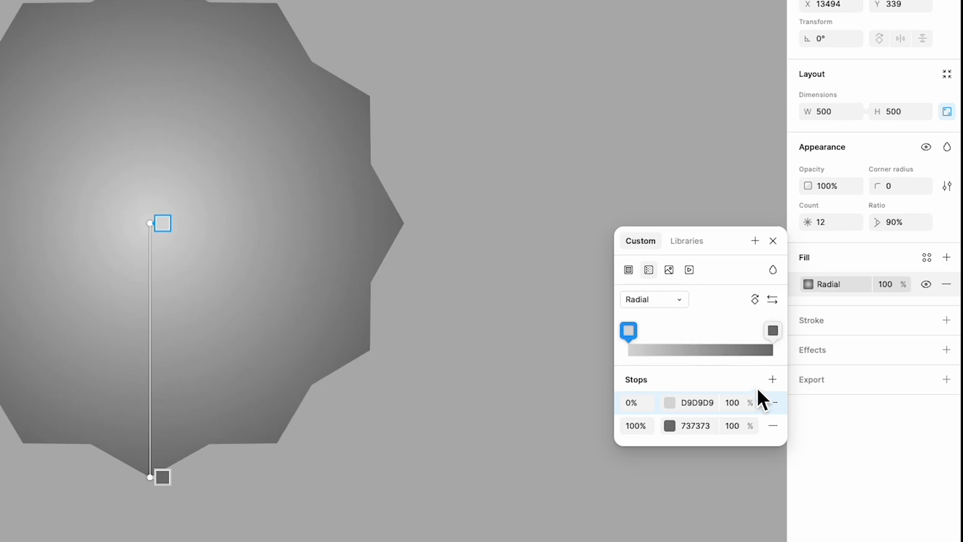
- Replace the grey stop, colour the end stop 58C4F6 and add a green 5DF7A4 centre stop
left_click(775, 402)
left_click_drag(682, 402, 721, 432)
type("58")
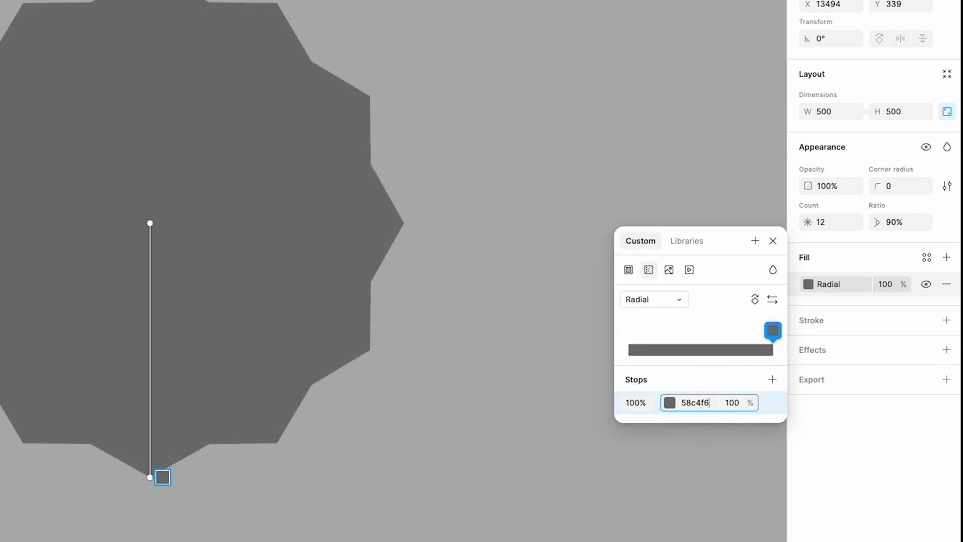
type("c4f6")
key("Return")
left_click(773, 380)
left_click(716, 402)
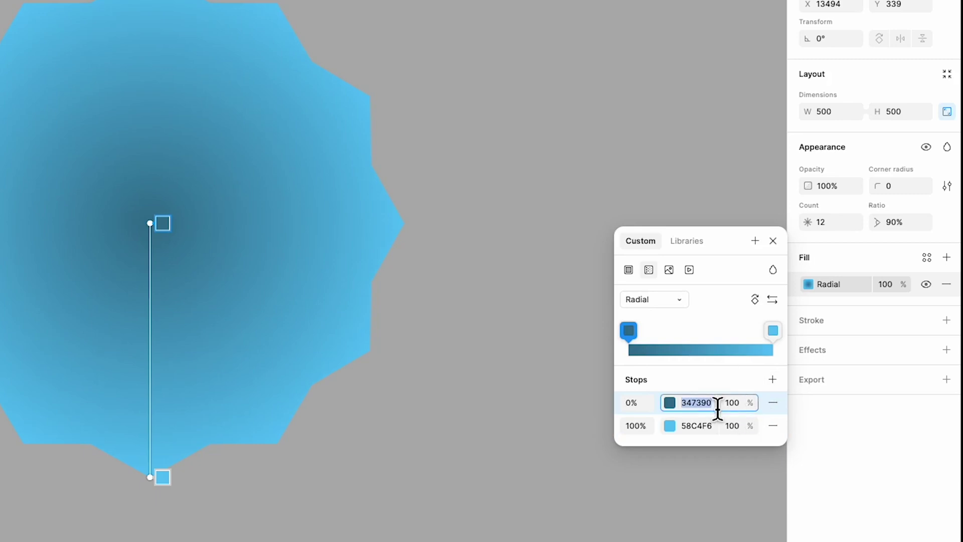
type("5df7a4")
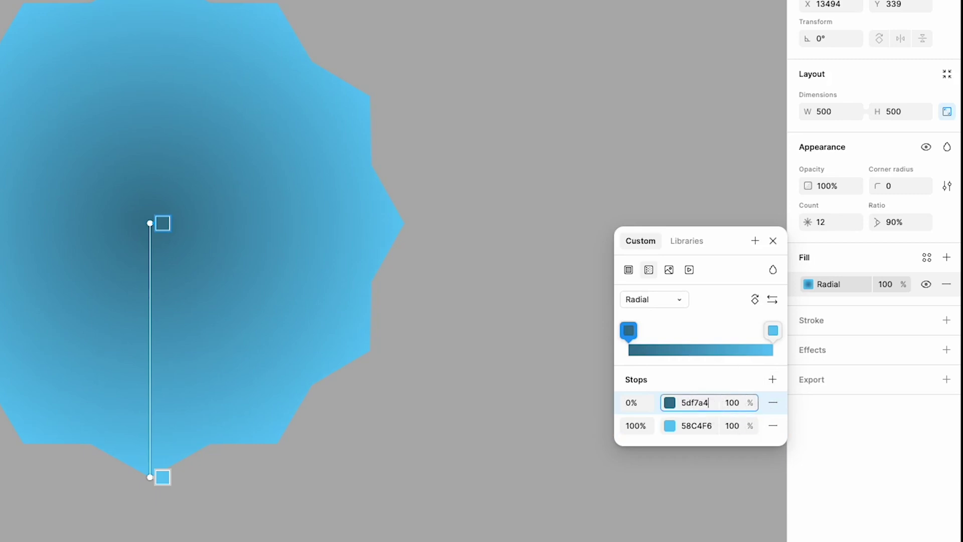
key("Return")
- Add a lavender ABB3FC stop at 50% and a pink FEB0FE stop at 25%
left_click(772, 380)
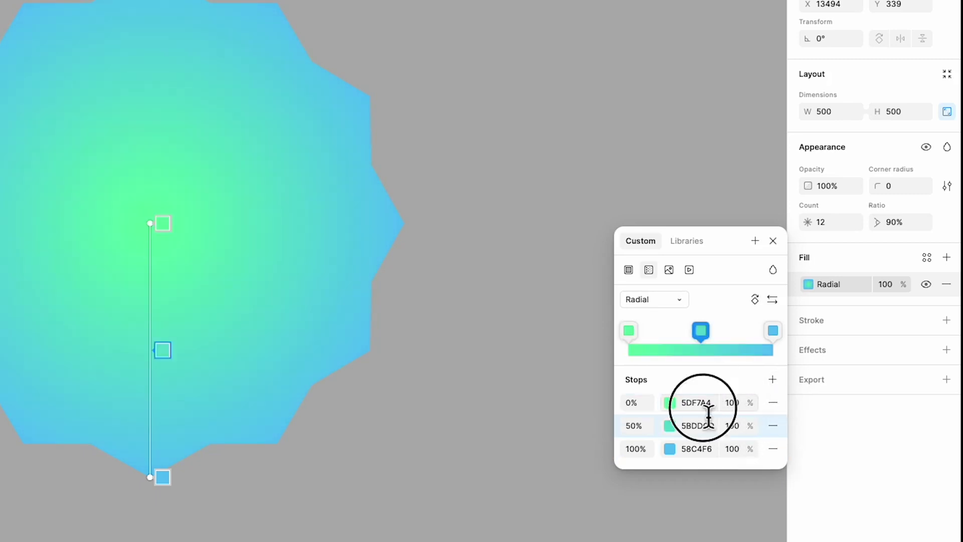
left_click(699, 402)
type("abb3f")
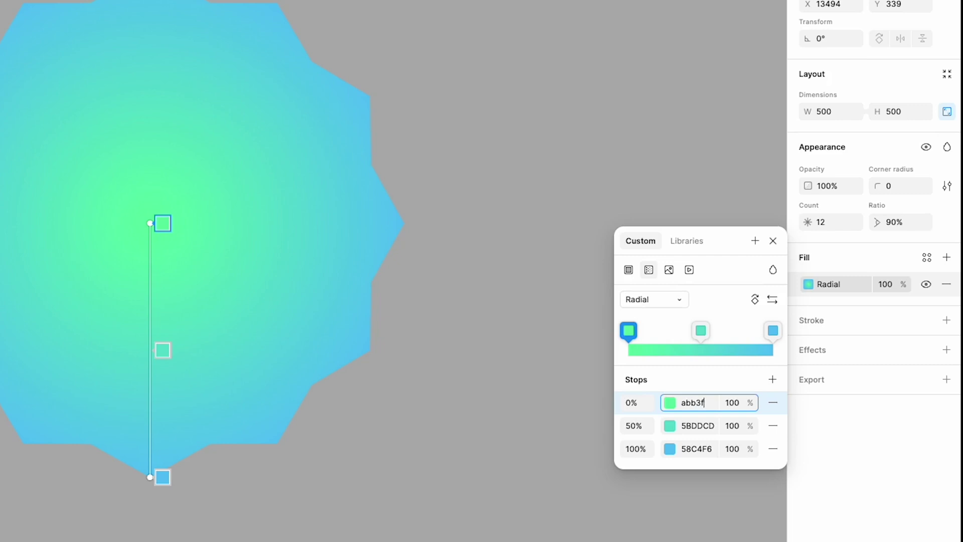
type("c")
key("Return")
left_click(773, 379)
left_click(701, 403)
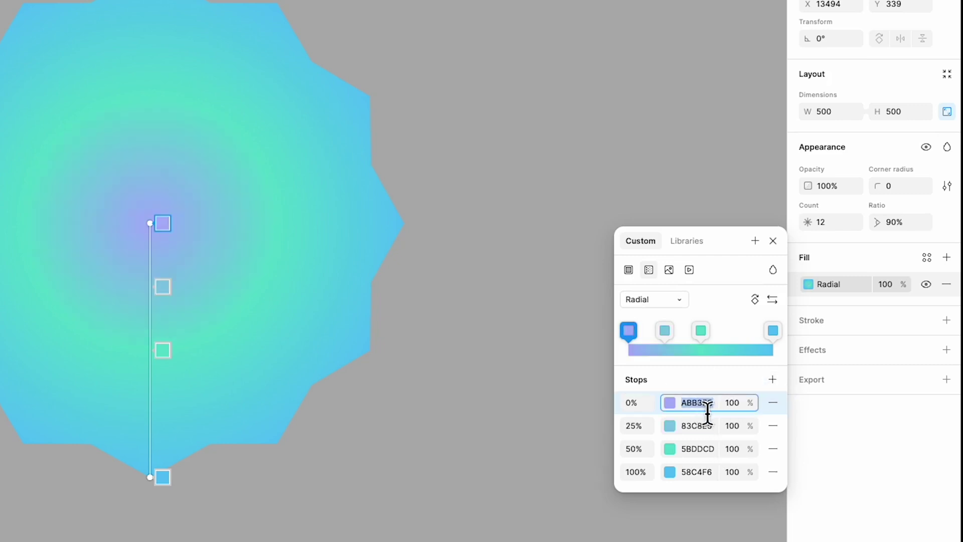
left_click(707, 427)
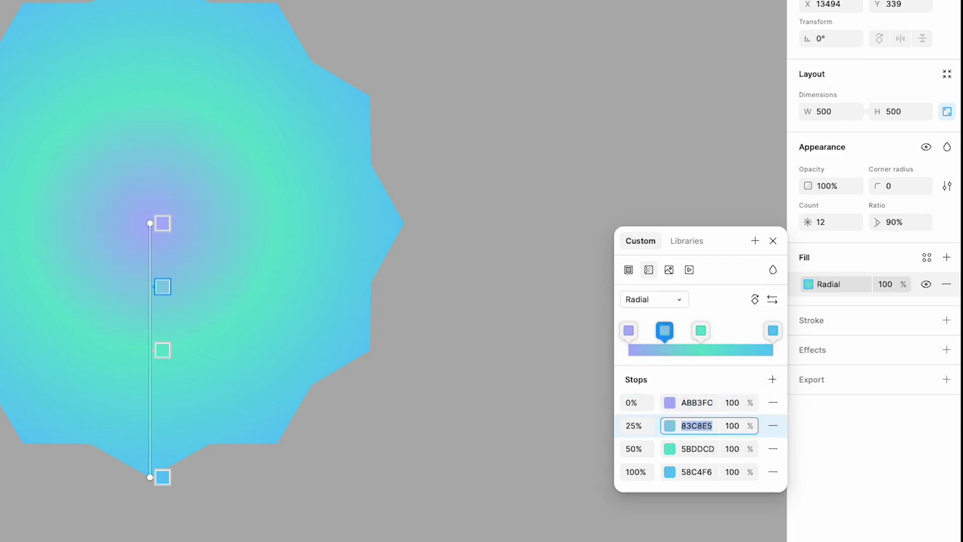
type("fe")
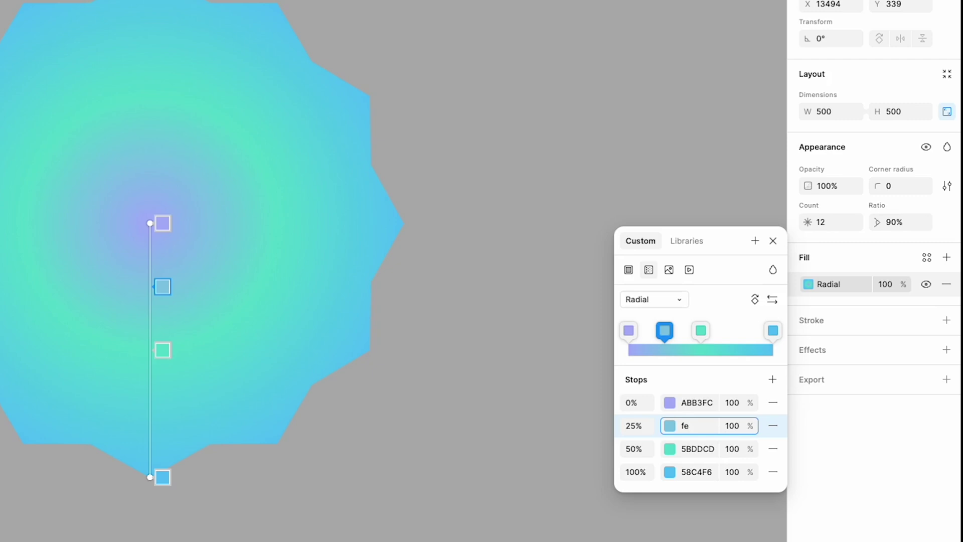
type("b0fe")
key("Return")
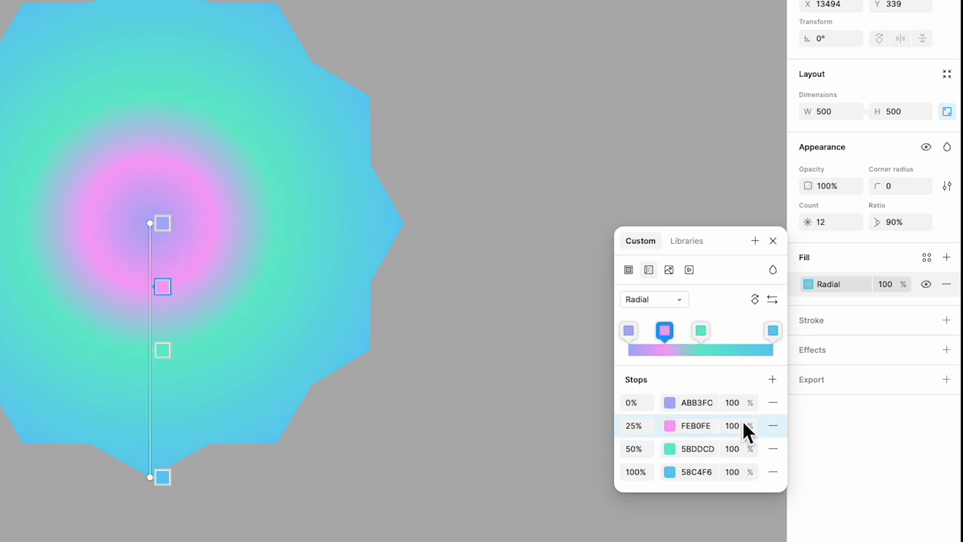
- Add a yellow E1F664 stop at 38% and a teal 2AD0CA stop at 44%
left_click(773, 379)
left_click(712, 449)
type("e1f")
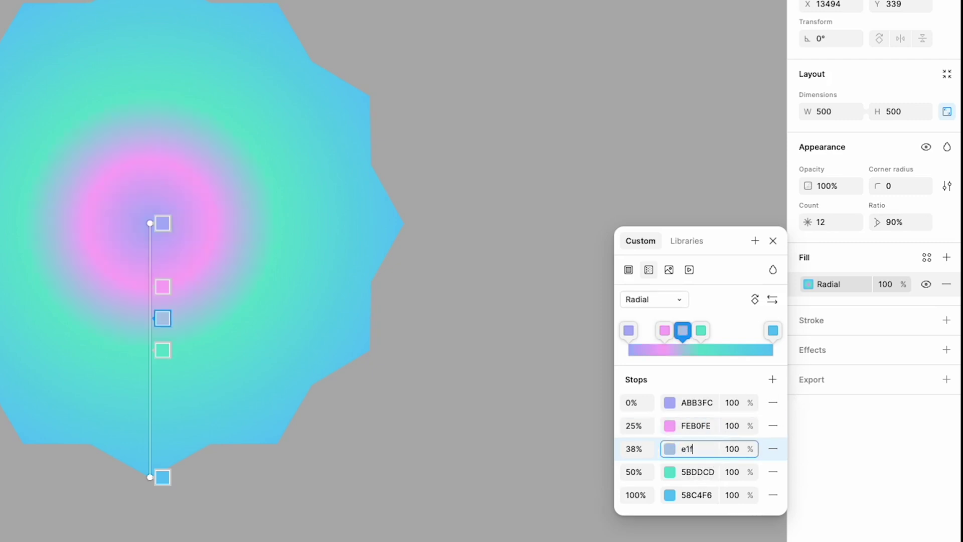
type("664")
key("Return")
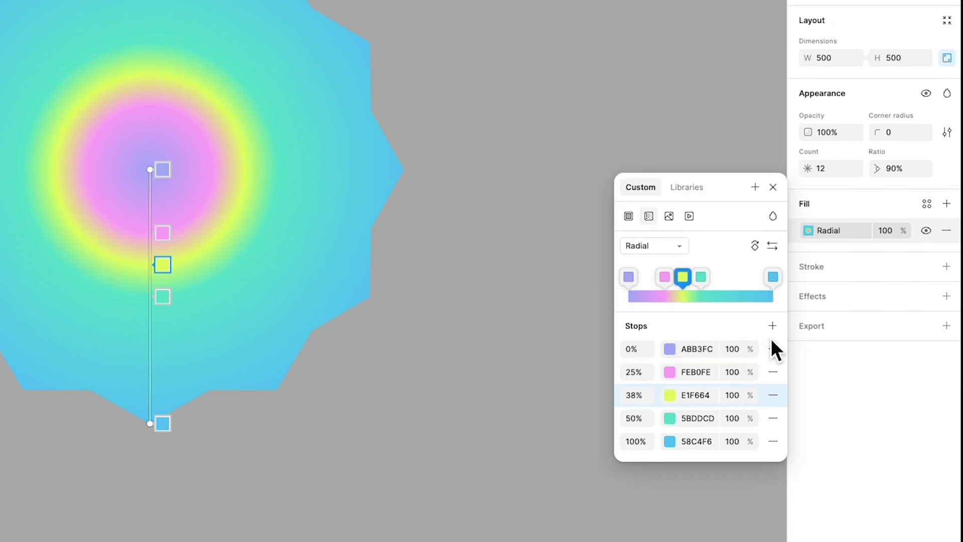
left_click(772, 379)
left_click(715, 474)
type("2ad0")
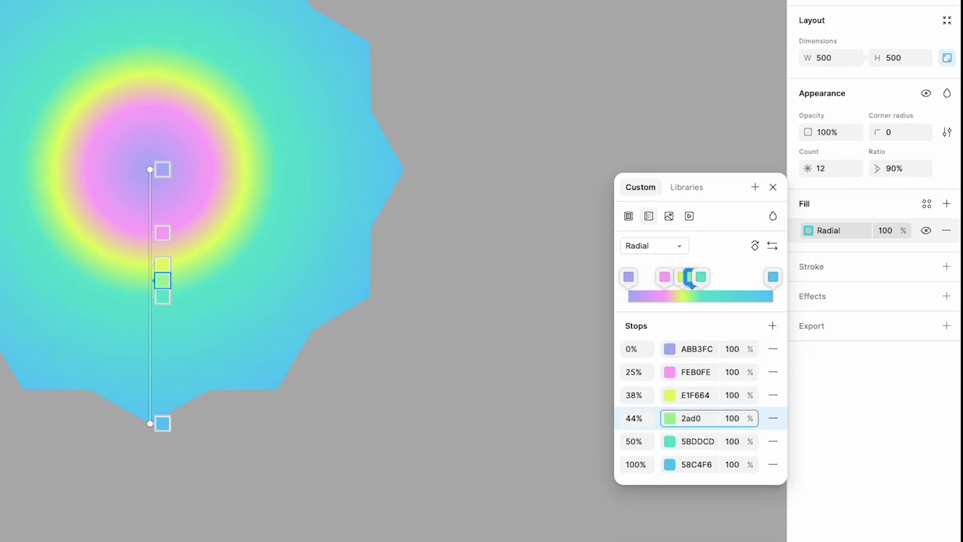
type("ca")
key("Return")
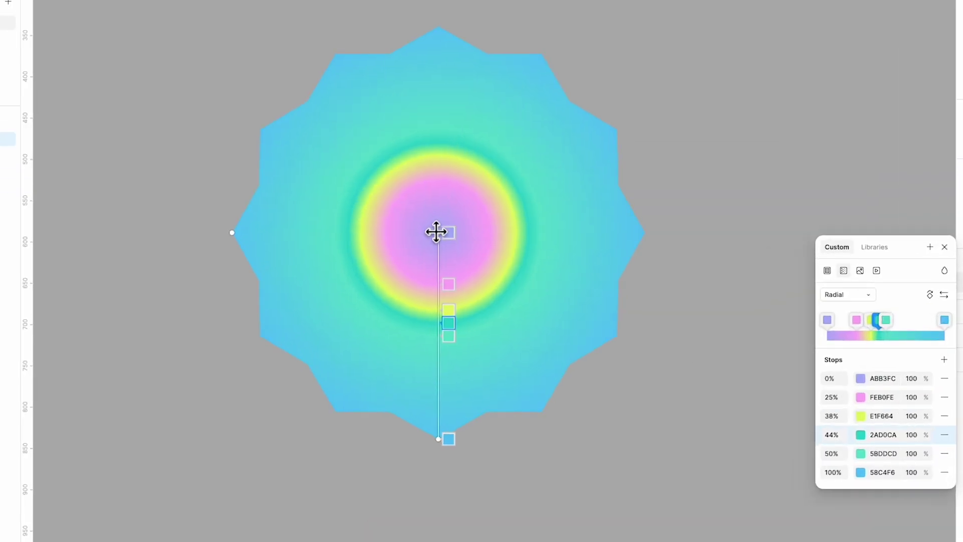
- Move the radial gradient's centre to the star's upper-left and shorten the gradient
left_click_drag(436, 232, 438, 25)
left_click_drag(426, 441, 530, 407)
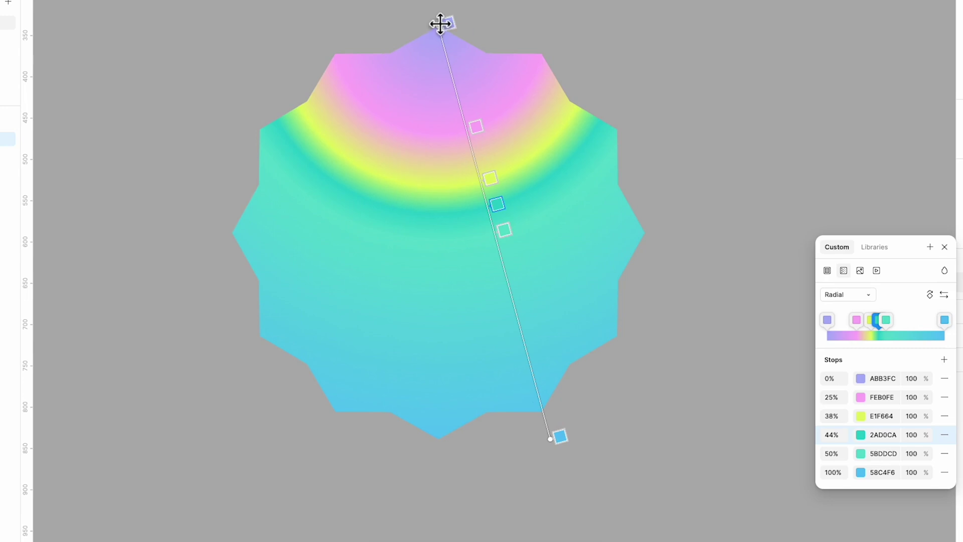
mouse_move(440, 24)
left_mouse_down()
mouse_move(426, 56)
mouse_move(329, 63)
mouse_move(334, 48)
left_mouse_up()
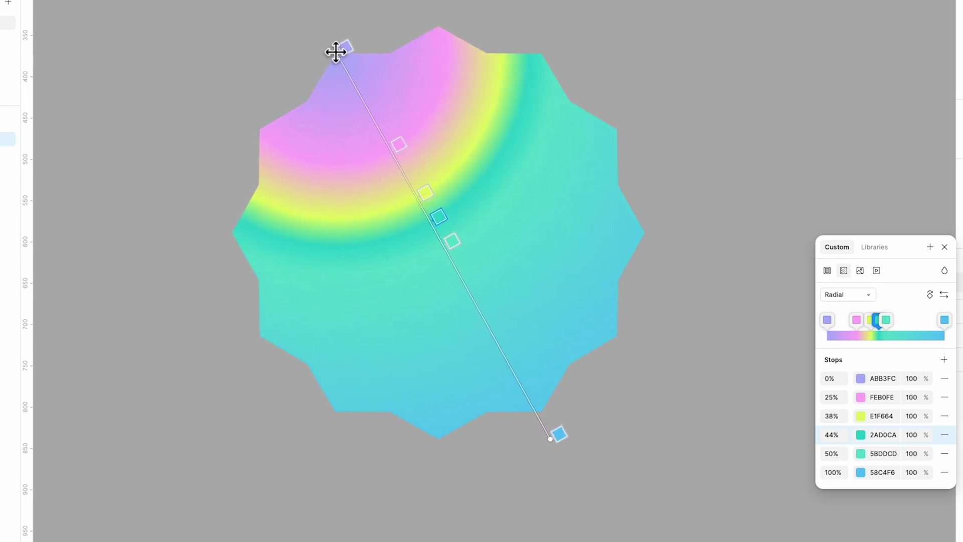
left_click_drag(549, 435, 540, 408)
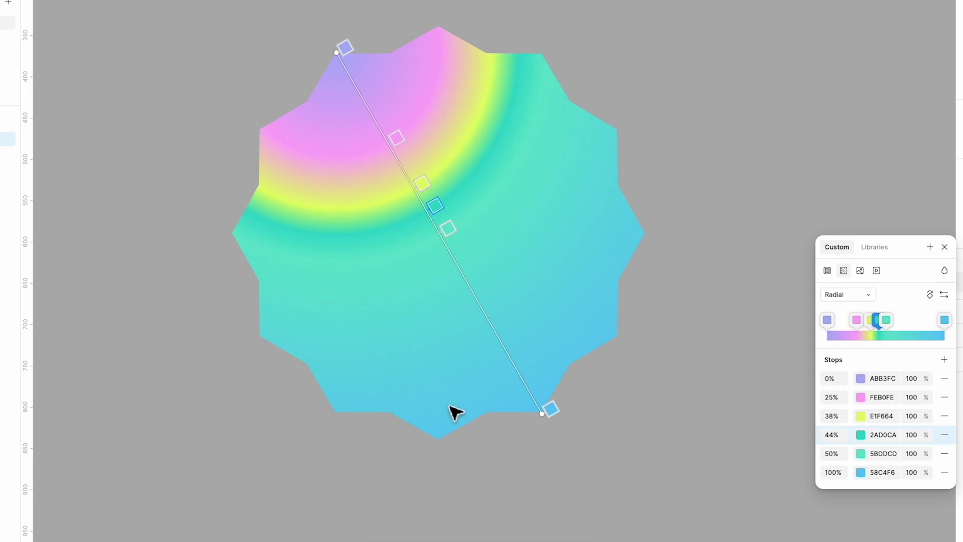
- Reposition the stops: 5BDDCD at 80%, lavender at 65%, pink further out, yellow at 25%
left_click(551, 408)
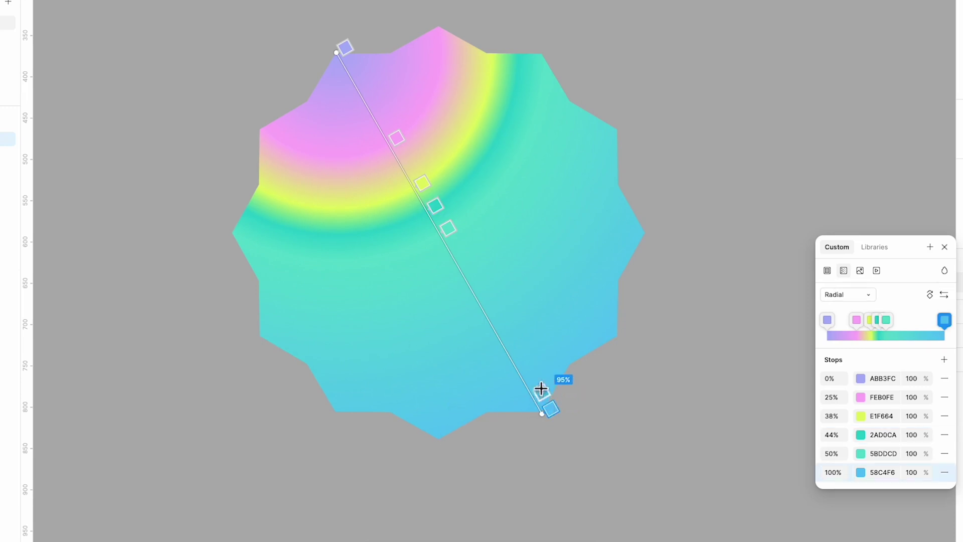
left_click_drag(452, 231, 517, 337)
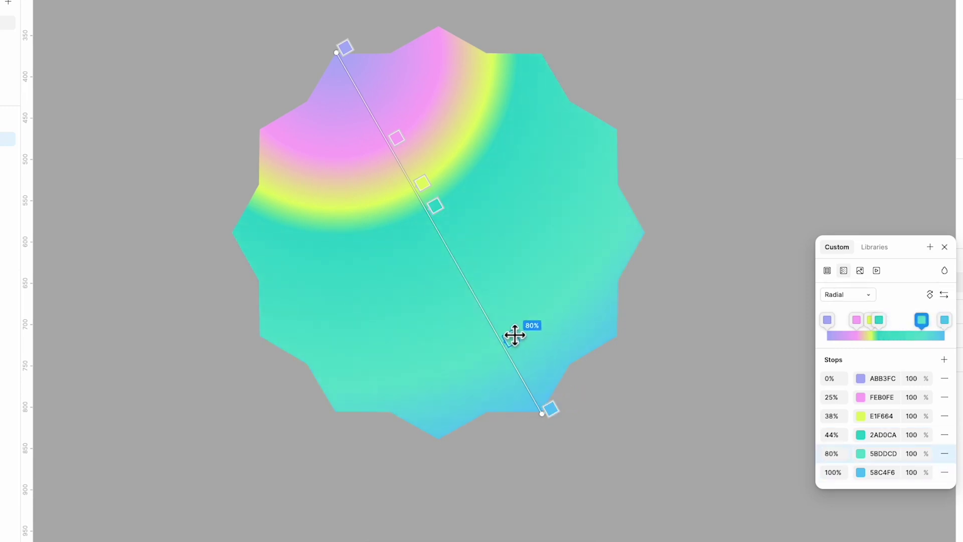
left_click_drag(345, 47, 498, 270)
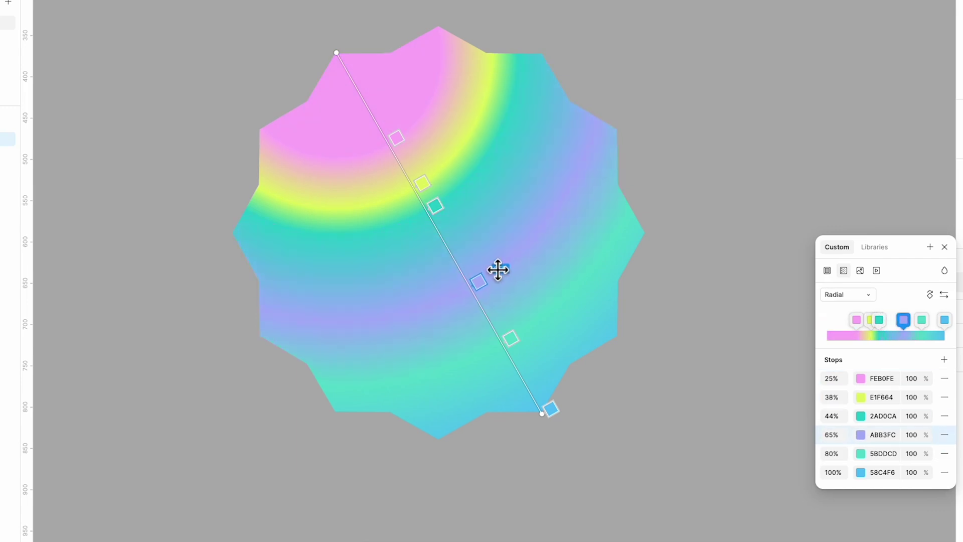
left_click_drag(397, 138, 345, 48)
left_click_drag(422, 183, 410, 129)
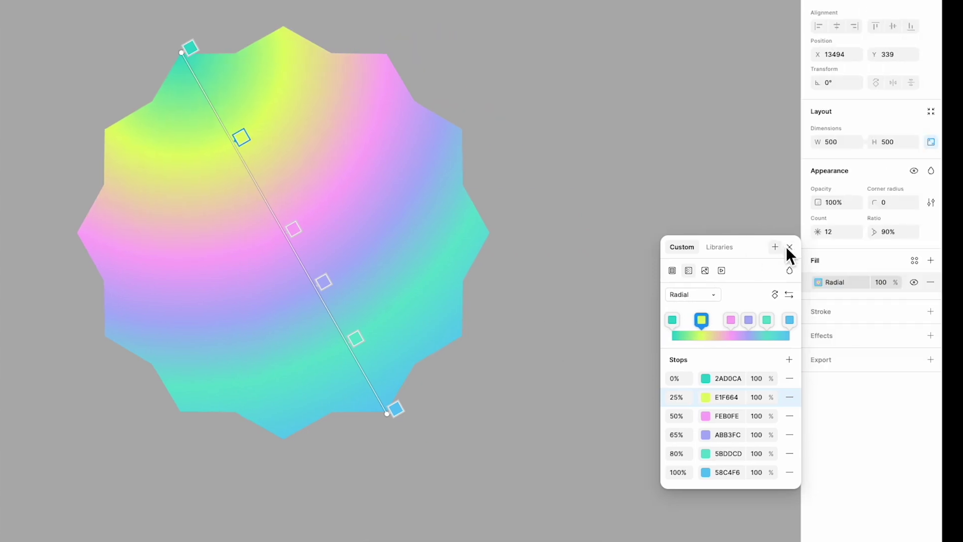
left_click(944, 246)
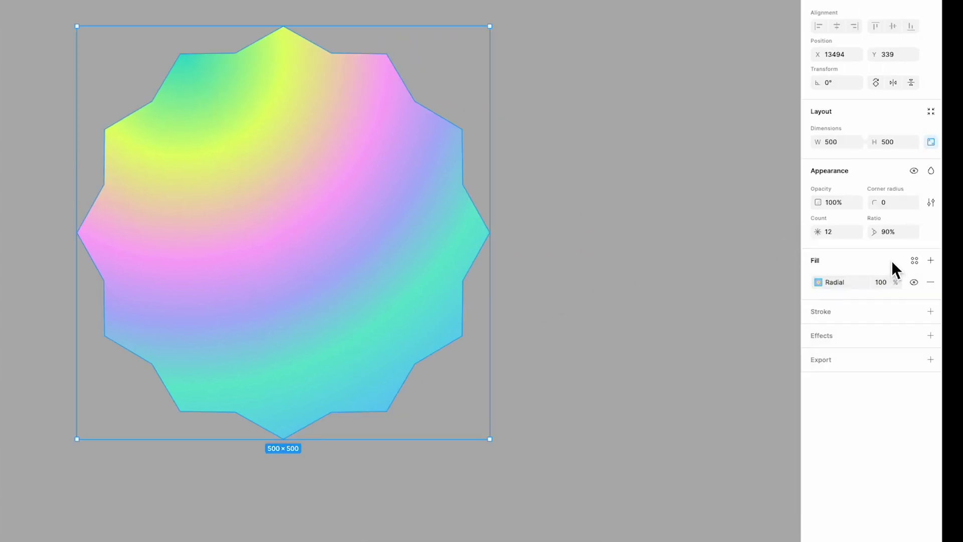
- Add a second black fill to the star and make it an Angular gradient
left_click(931, 260)
left_click(881, 283)
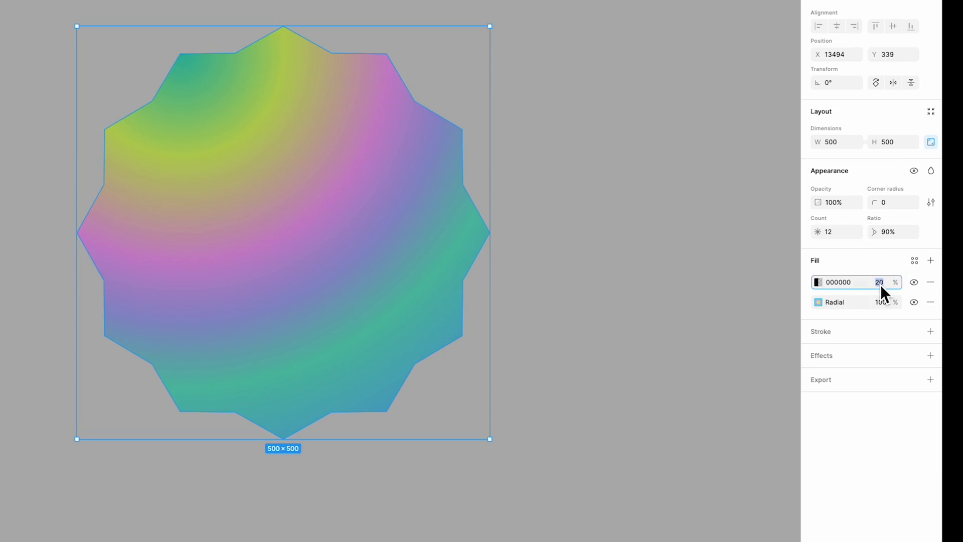
left_click(881, 282)
left_click(826, 282)
left_click(818, 282)
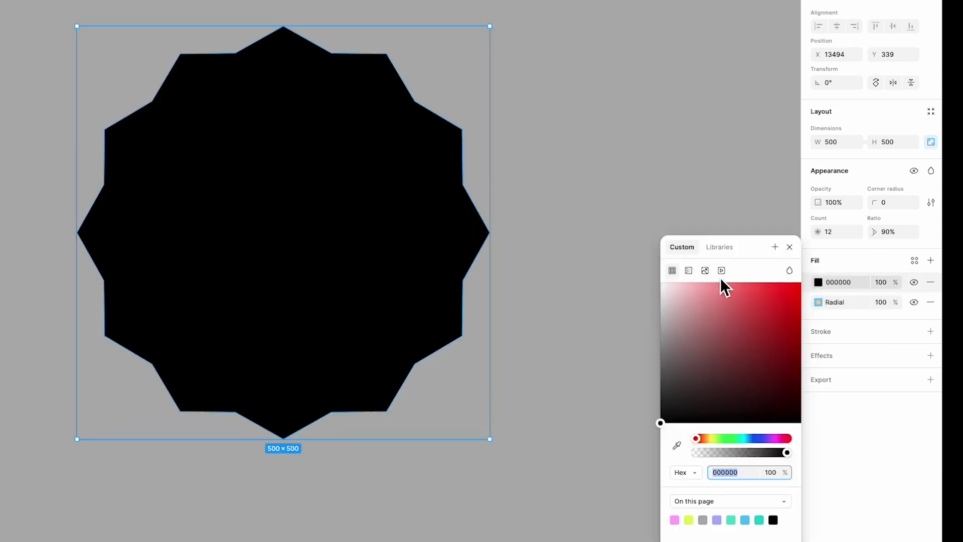
left_click(689, 271)
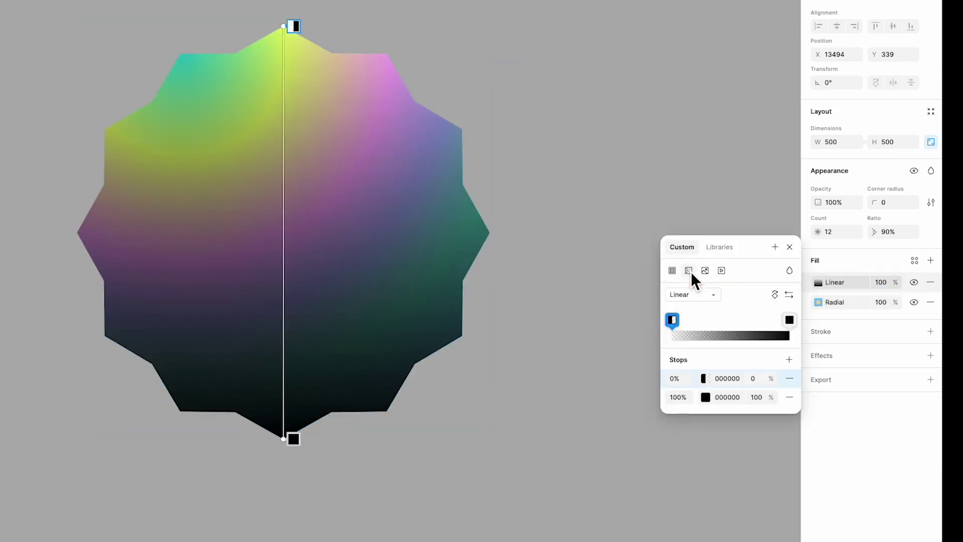
left_click(715, 294)
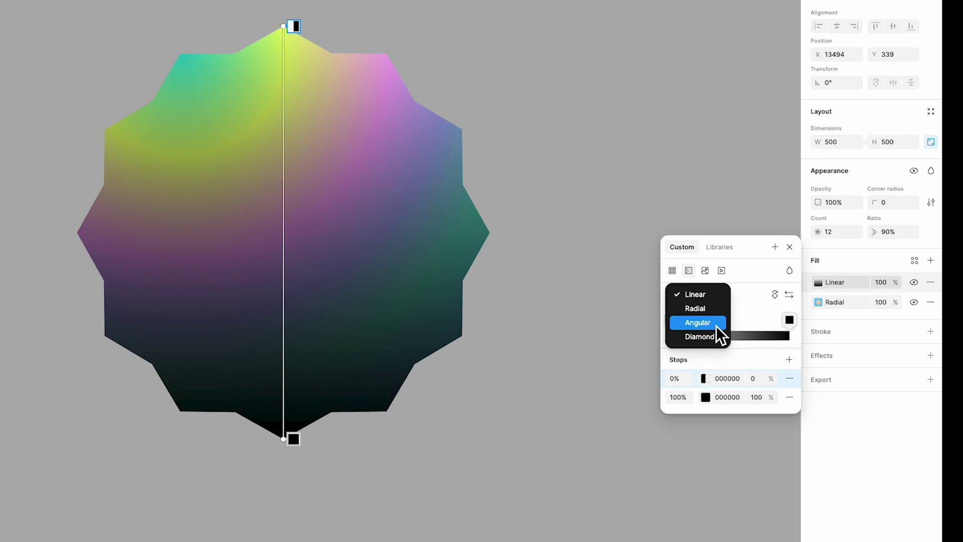
left_click(699, 322)
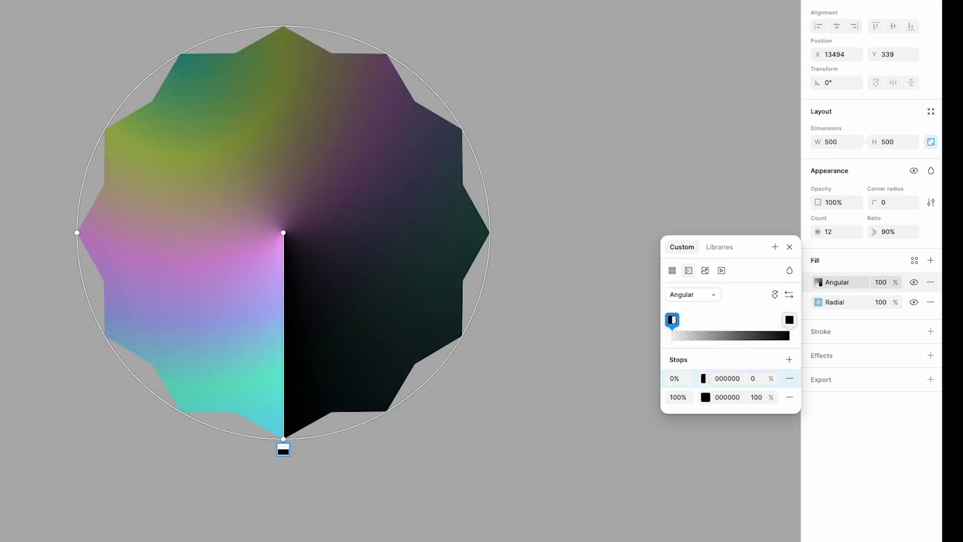
- Make the 0% stop fully opaque white and add a black stop at 50%
left_click(754, 379)
type("100")
left_click(726, 381)
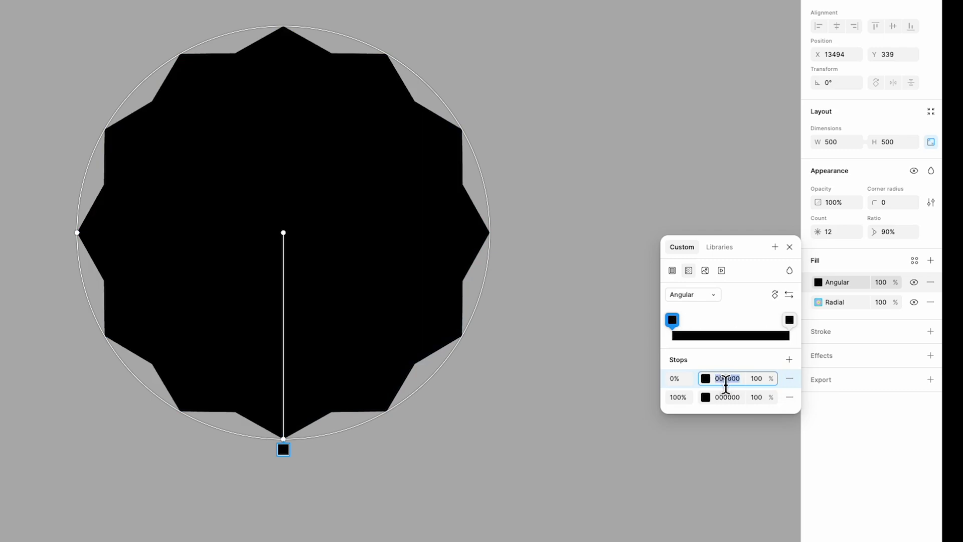
type("ffffff")
key("Return")
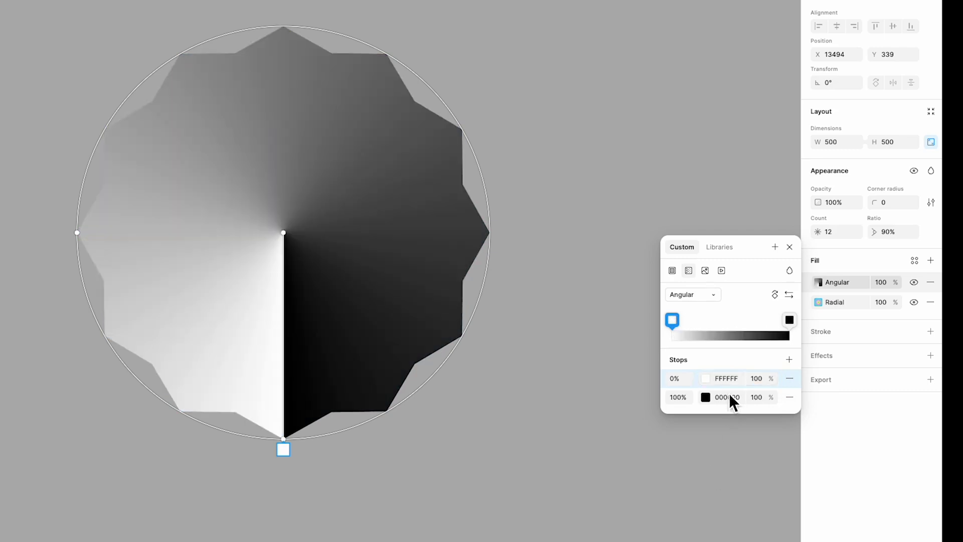
left_click(790, 359)
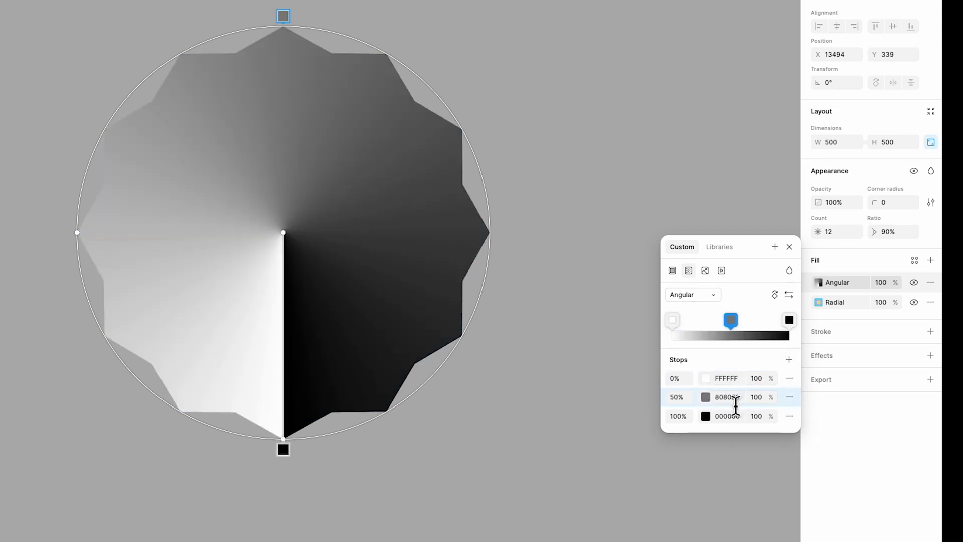
left_click(734, 399)
type("000000")
key("Return")
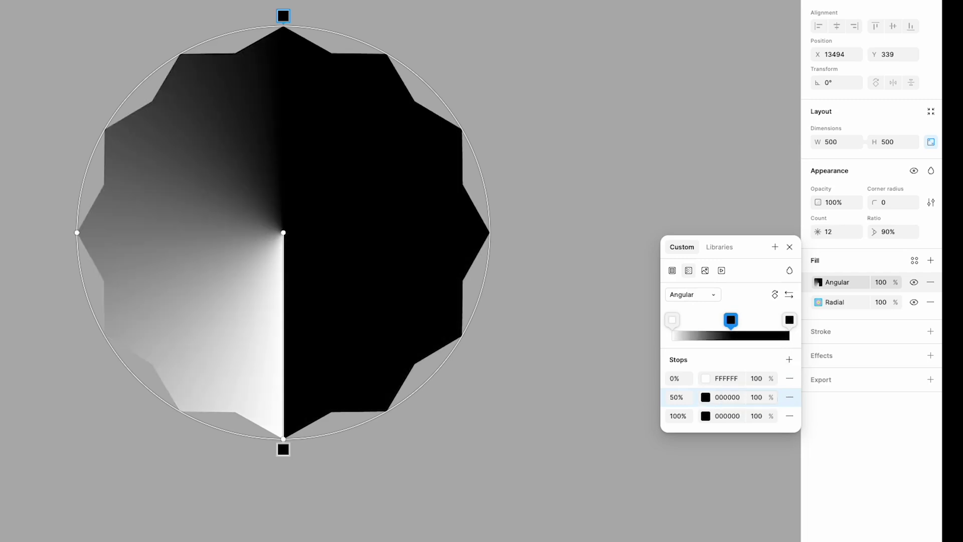
- Add a white stop at 75%, black at 88% and white at 94%
left_click(790, 360)
left_click(733, 416)
type("ff")
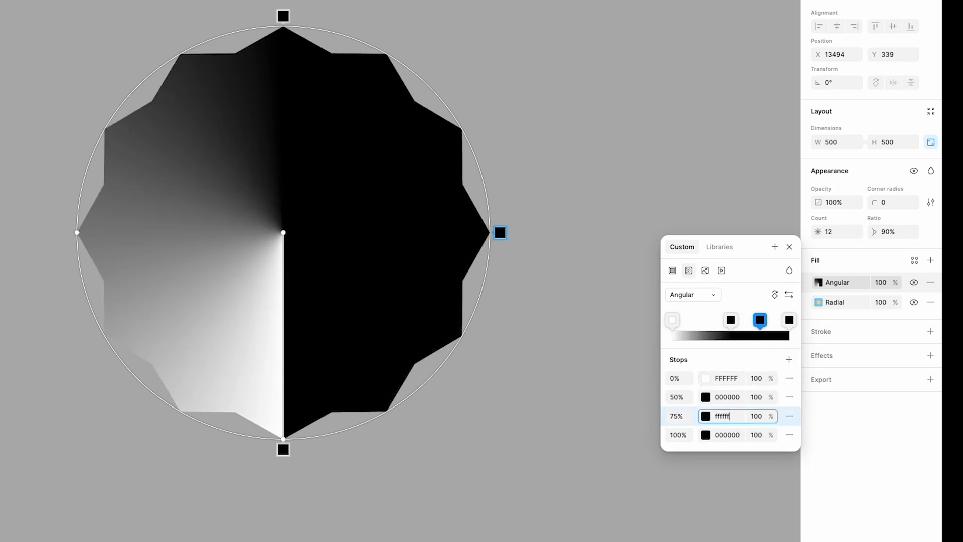
type("ffff")
key("Return")
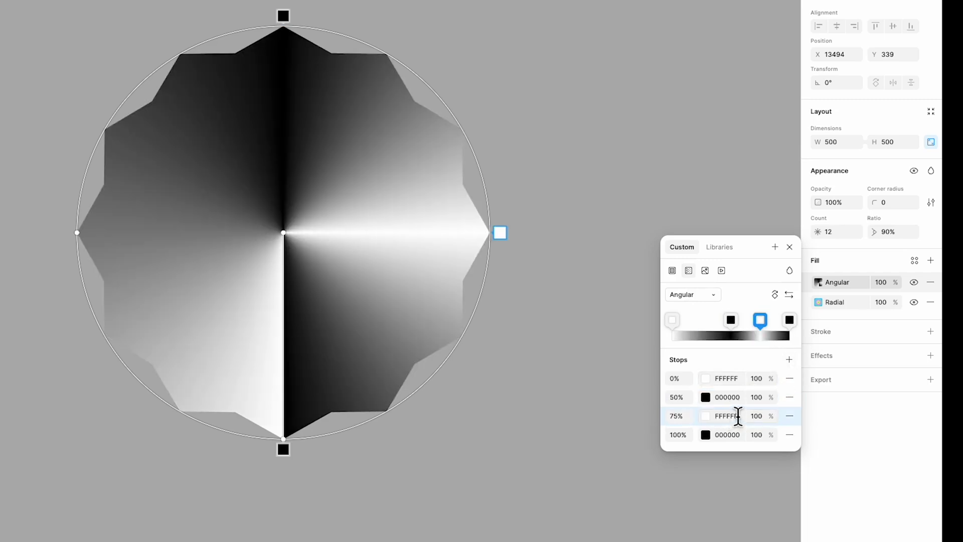
left_click(790, 360)
left_click(739, 435)
type("0")
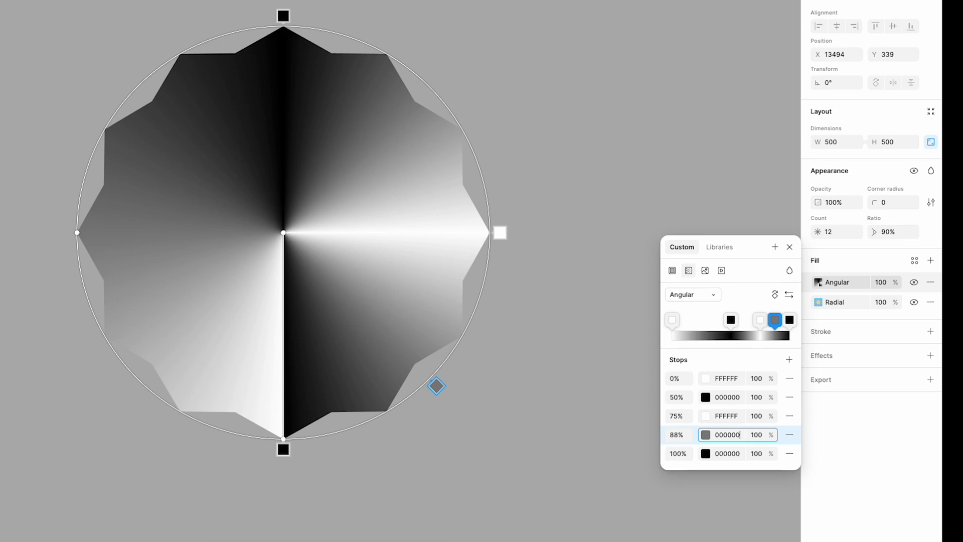
type("00000")
key("Return")
left_click(789, 360)
left_click(728, 454)
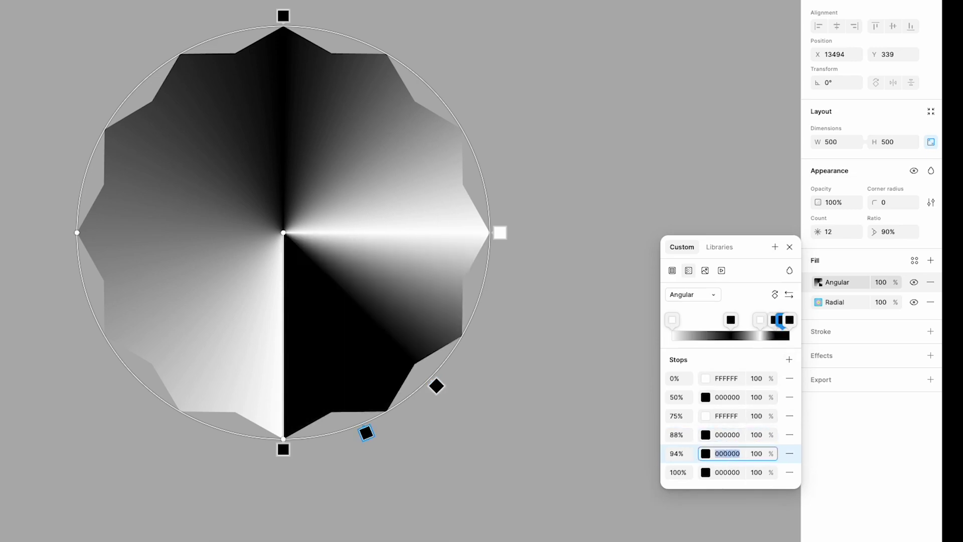
type("ffffff")
key("Return")
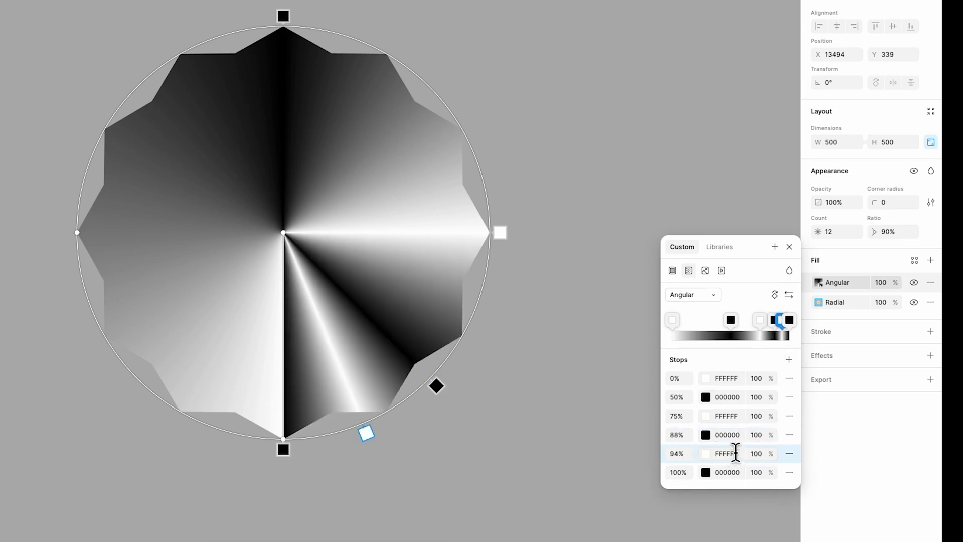
- Add a black stop at 97% and a white stop at 98%
left_click(789, 360)
left_click(727, 472)
type("000000")
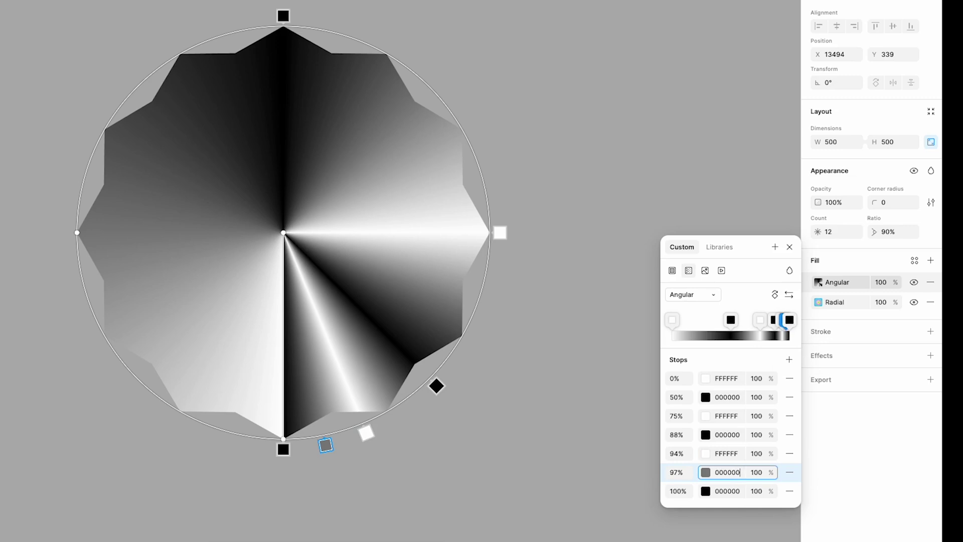
key("Return")
left_click(789, 360)
left_click(729, 492)
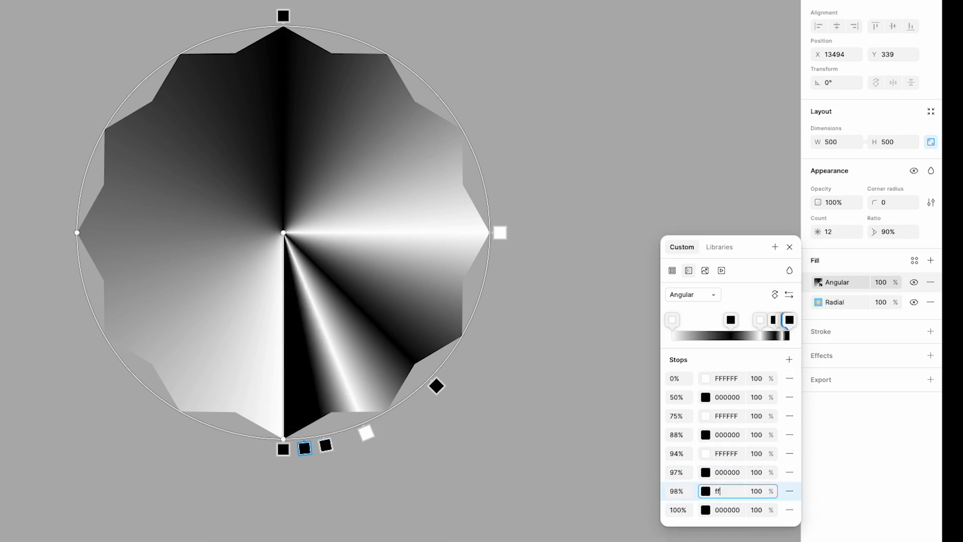
type("ffffff")
key("Return")
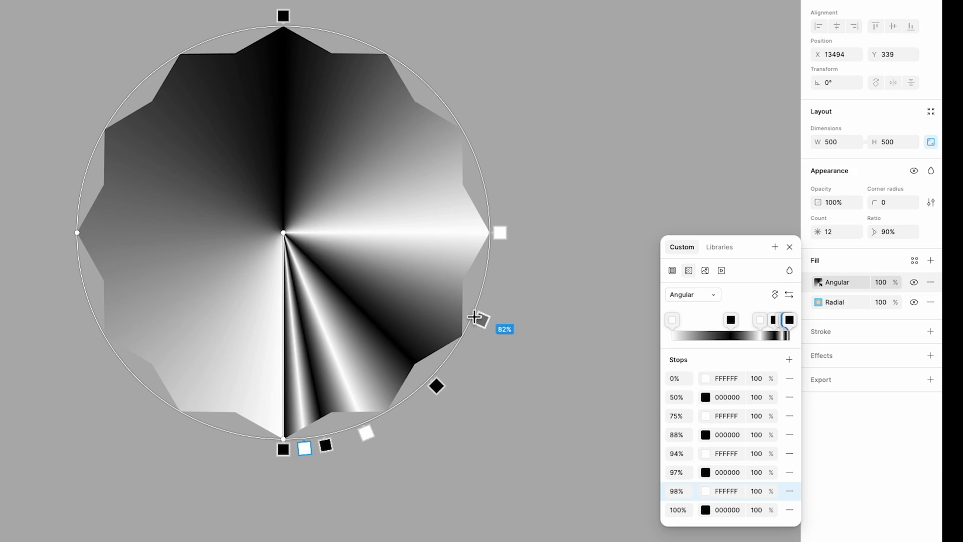
- Drag the angular stops round the ring: white to 0%, 25% and 54%, black to 38% and 67%
left_click_drag(283, 450, 9, 230)
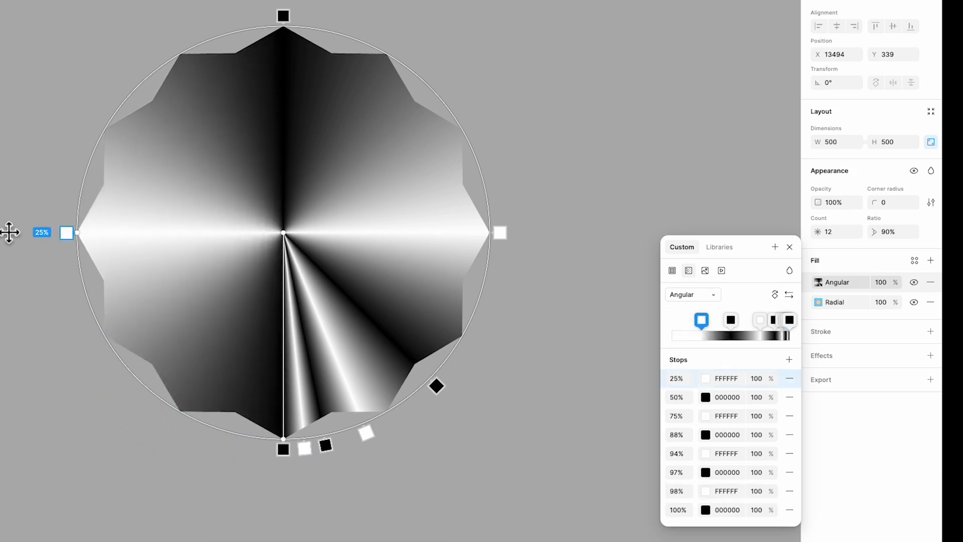
left_click_drag(282, 450, 28, 377)
left_click_drag(308, 452, 280, 448)
left_click_drag(436, 386, 492, 103)
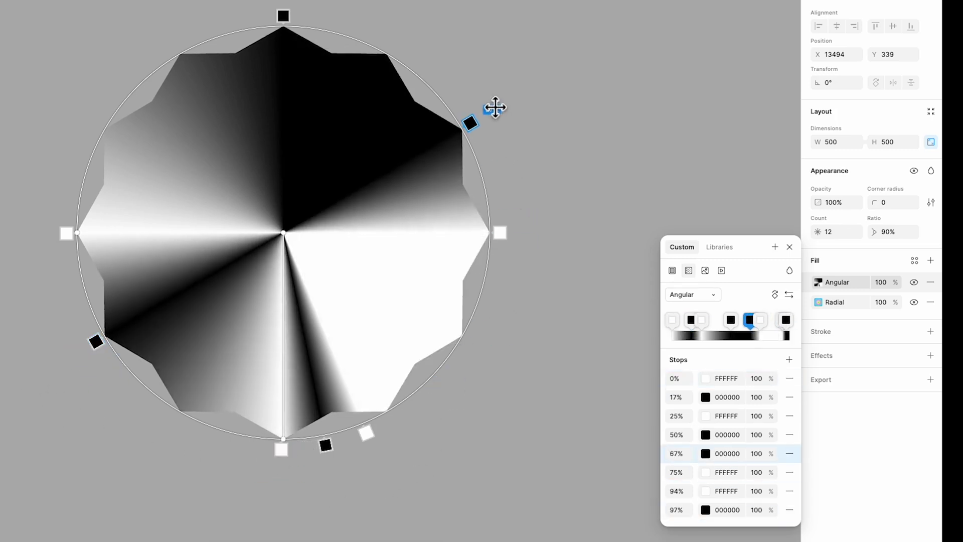
left_click_drag(368, 436, 386, 11)
left_click(285, 14)
left_click_drag(285, 14, 132, 78)
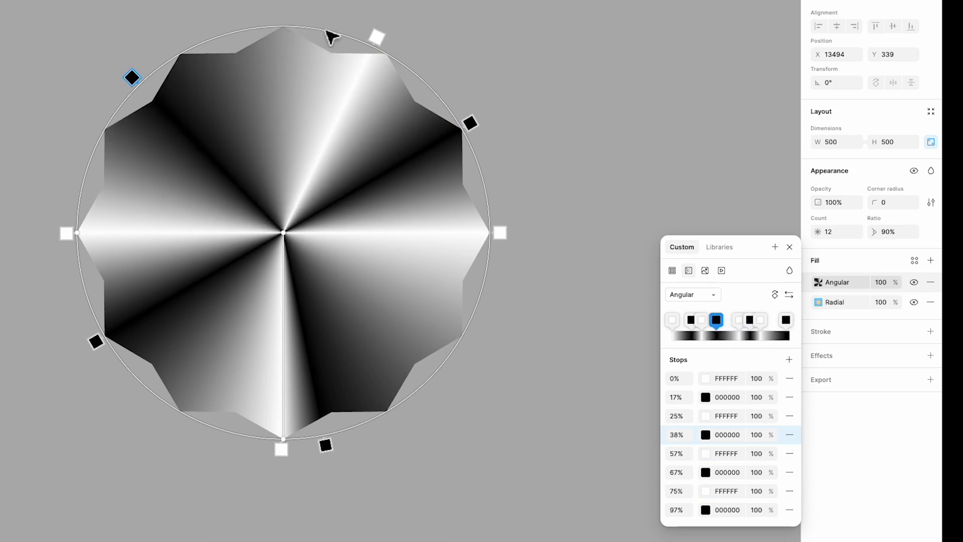
left_click_drag(376, 37, 346, 7)
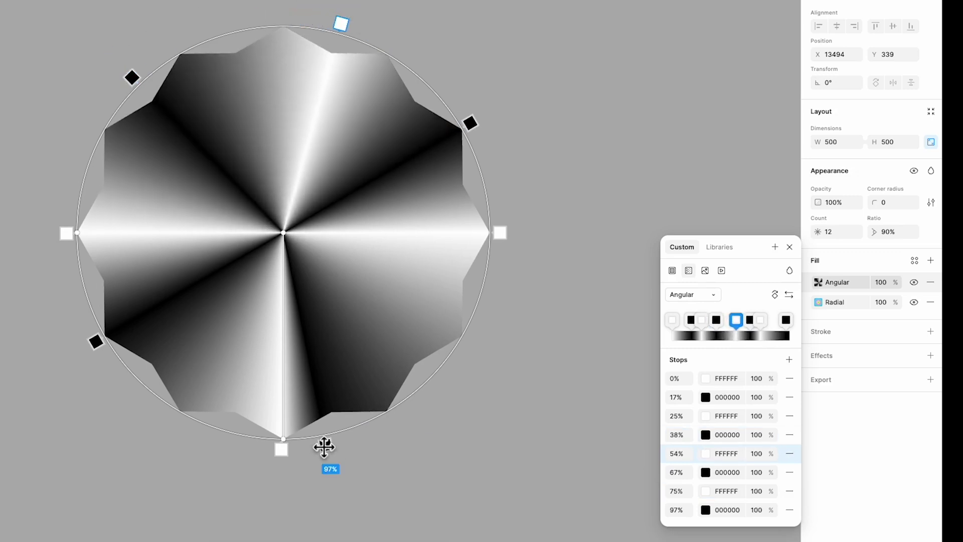
- Place the remaining black stops at 92% and 12% and move white 75% to 79%
left_click_drag(325, 445, 437, 385)
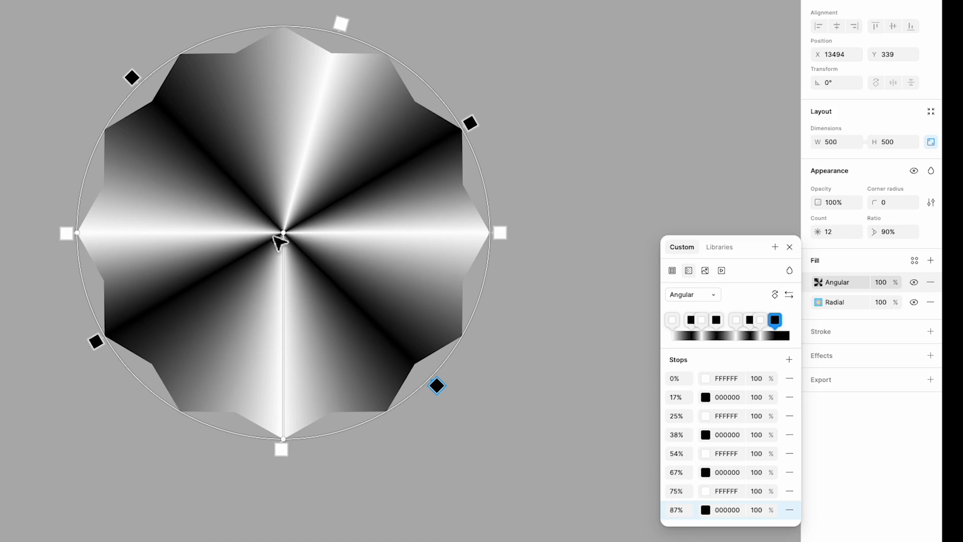
left_click(437, 385)
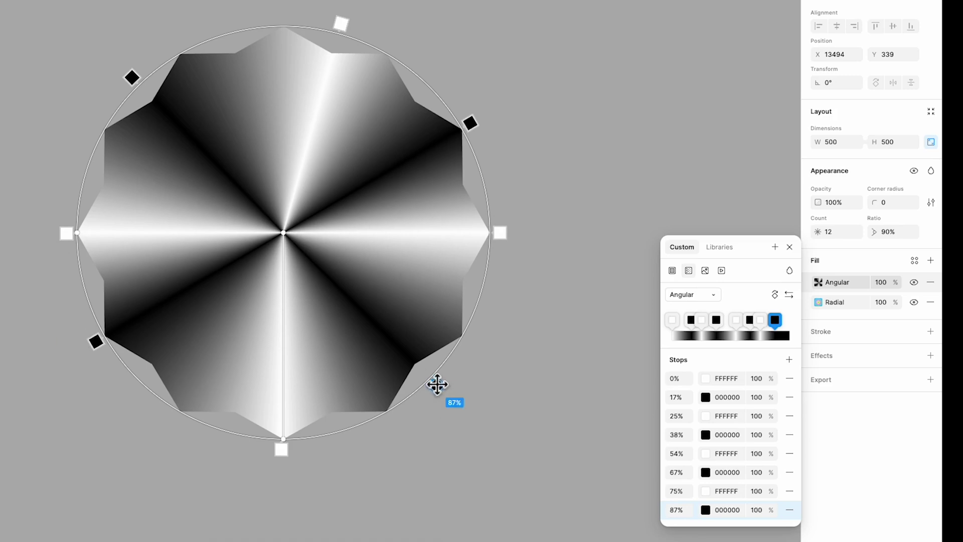
left_click_drag(437, 384, 396, 432)
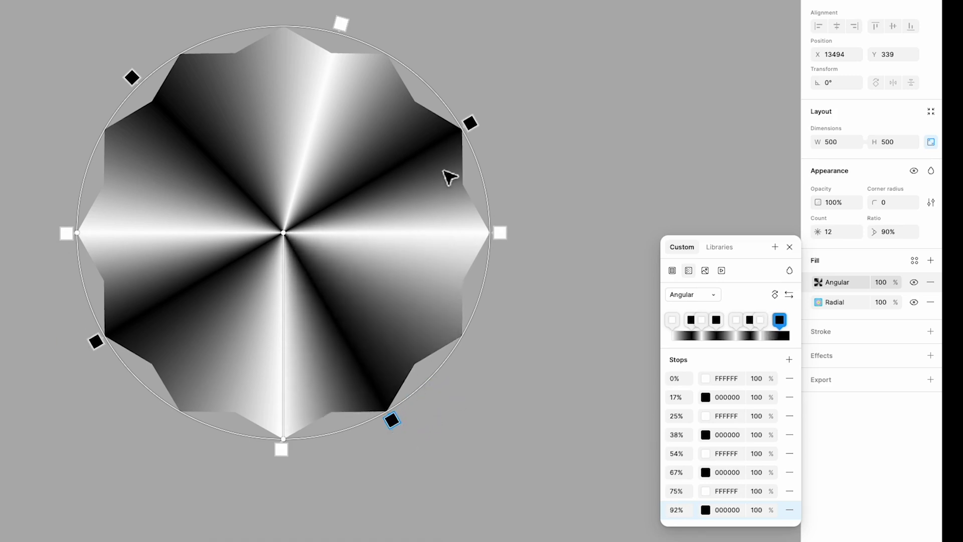
left_click_drag(96, 342, 133, 391)
left_click_drag(500, 232, 502, 295)
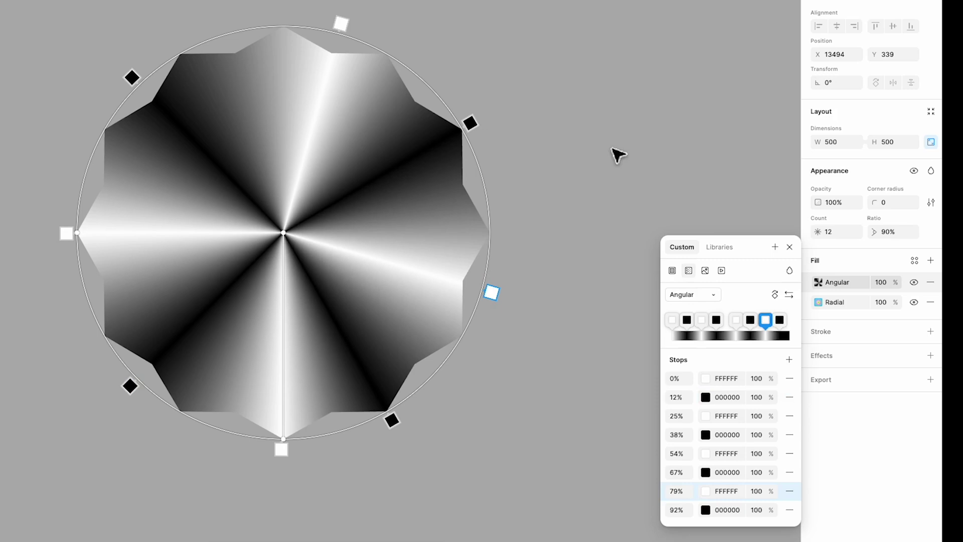
- Set the Angular fill's blend mode to Difference
left_click(818, 282)
left_click(791, 308)
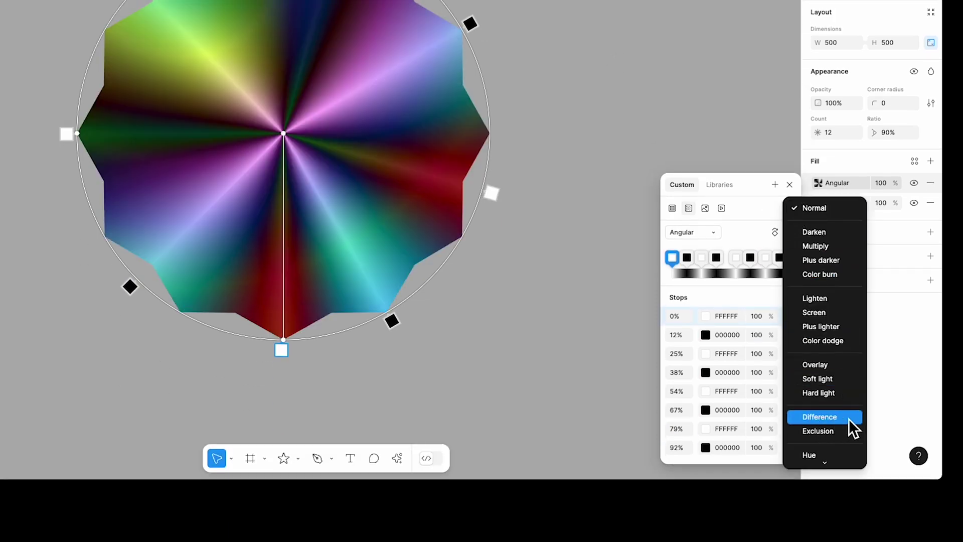
left_click(849, 419)
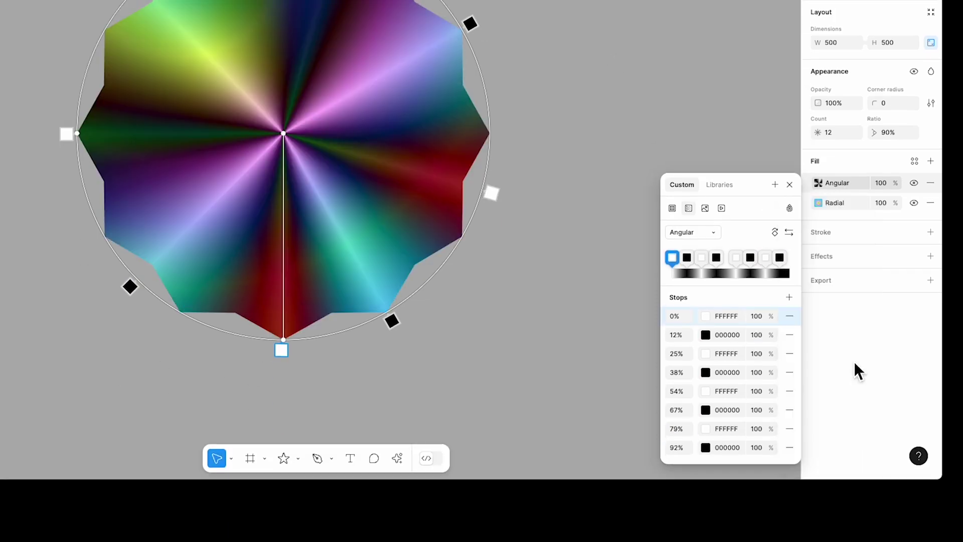
left_click(789, 185)
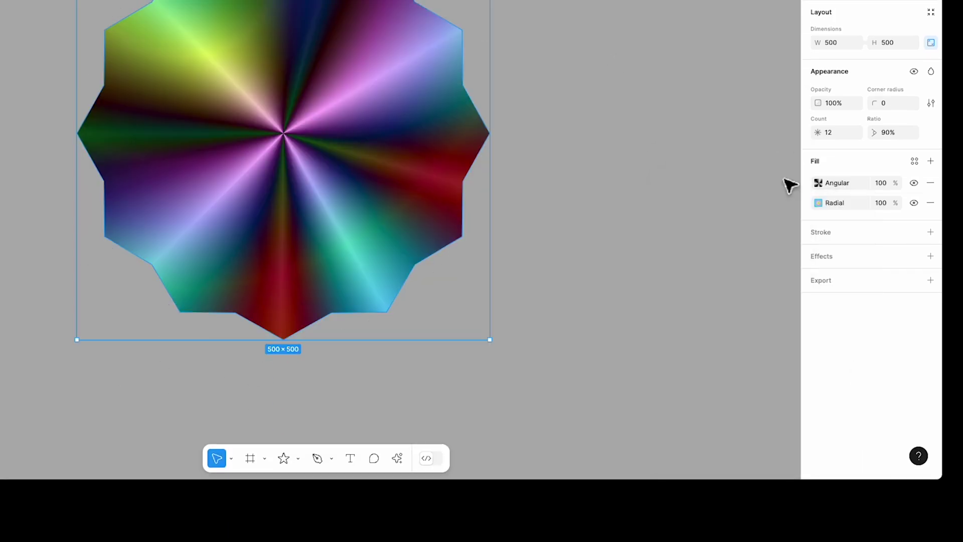
- Duplicate the Angular fill with Ctrl+D and set the top copy to Screen blending
left_click(855, 182)
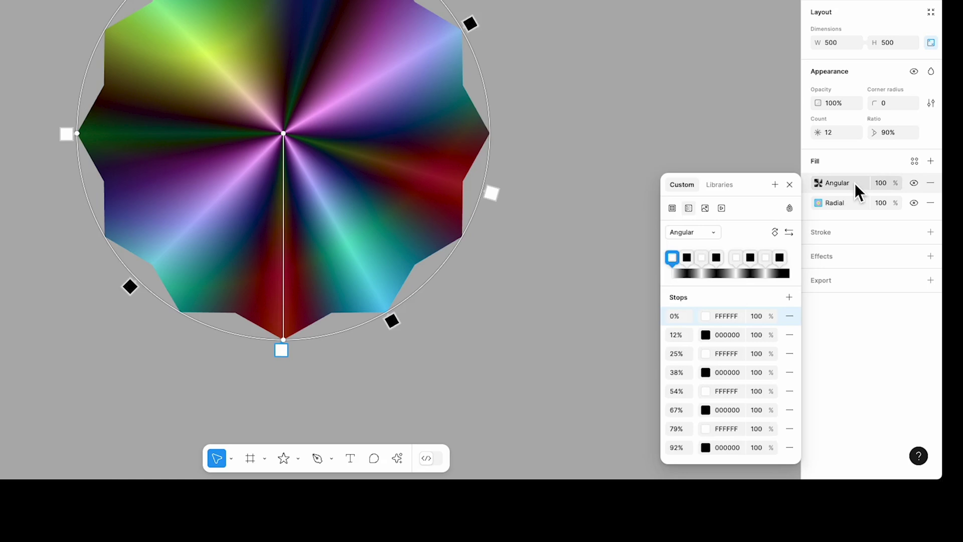
key("ctrl+d")
left_click(824, 187)
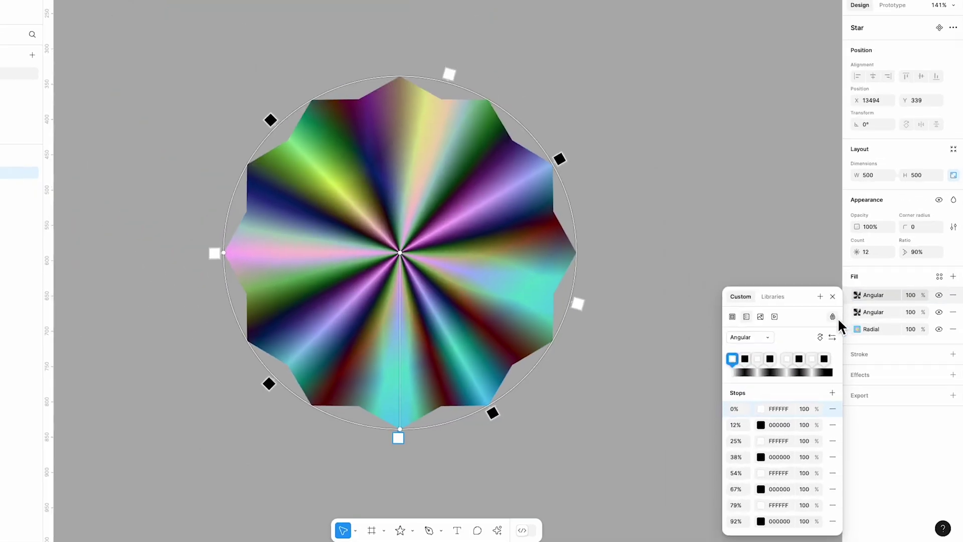
left_click(790, 207)
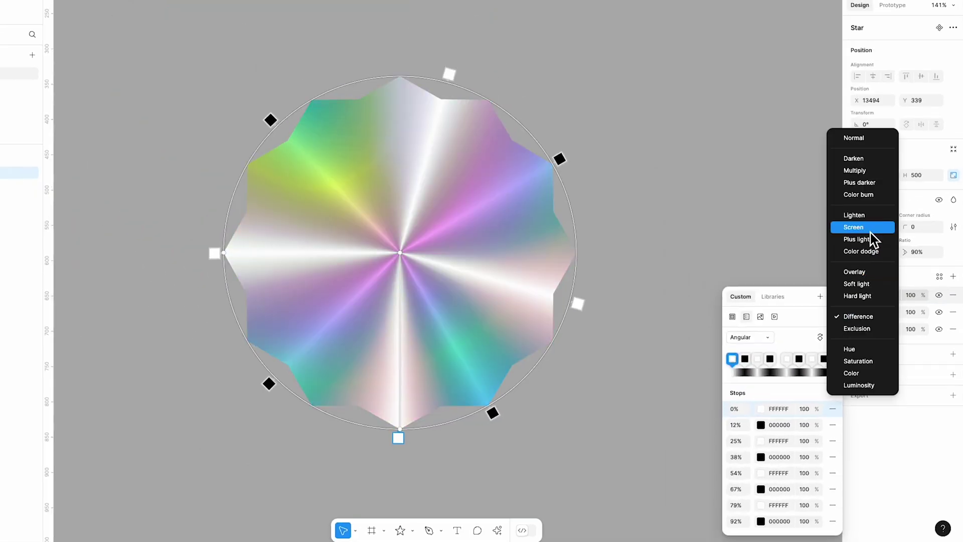
left_click(871, 231)
left_click(833, 297)
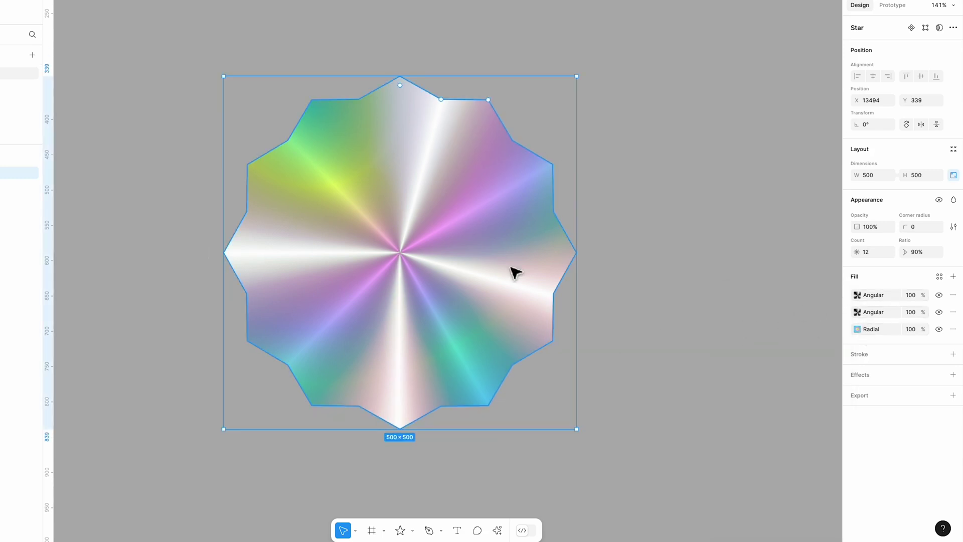
left_click(624, 334)
- Duplicate the star to the right and replace its gradients with a 10% white fill
scroll(201, 301, "down", 5)
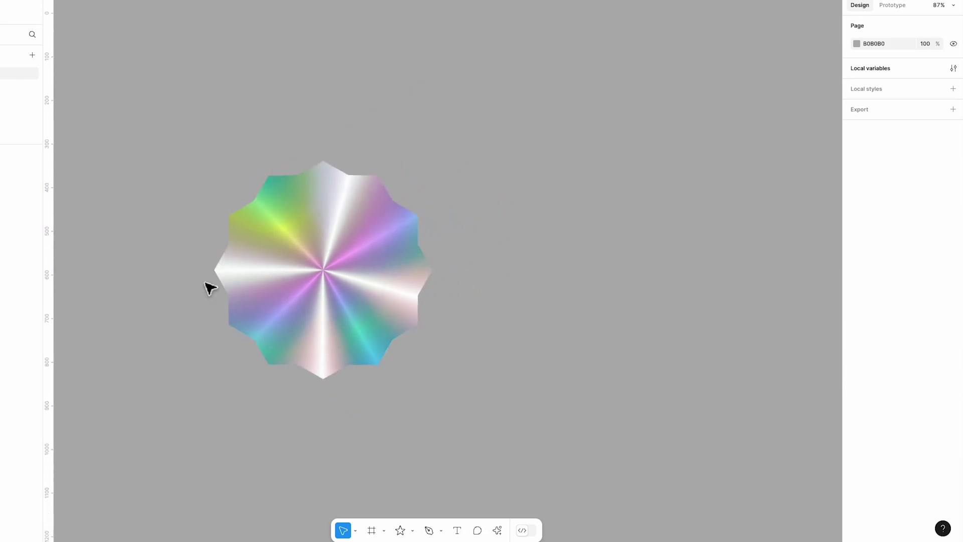
left_click(329, 278)
left_click_drag(329, 278, 602, 277)
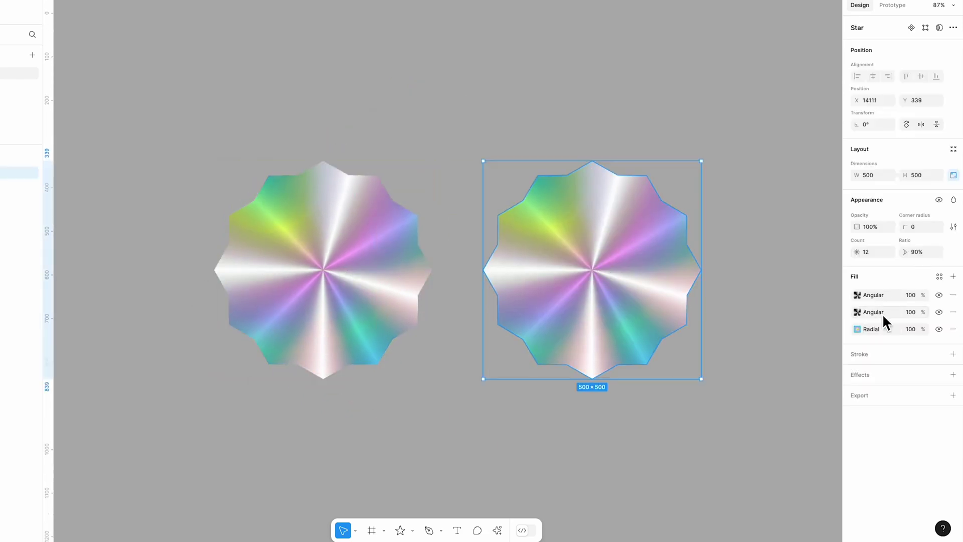
left_click(953, 295)
left_click(953, 295)
left_click(953, 295)
left_click(953, 277)
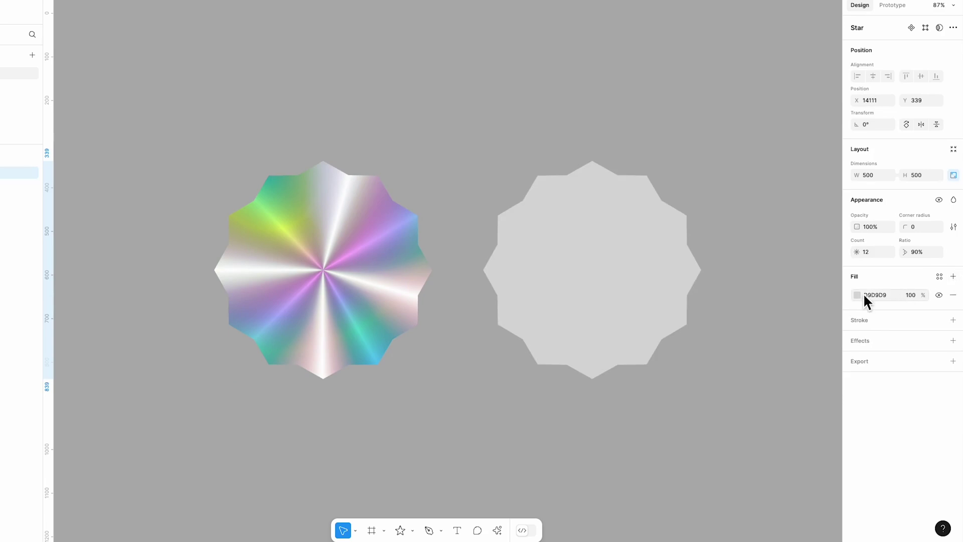
left_click(859, 295)
left_click_drag(728, 307, 722, 296)
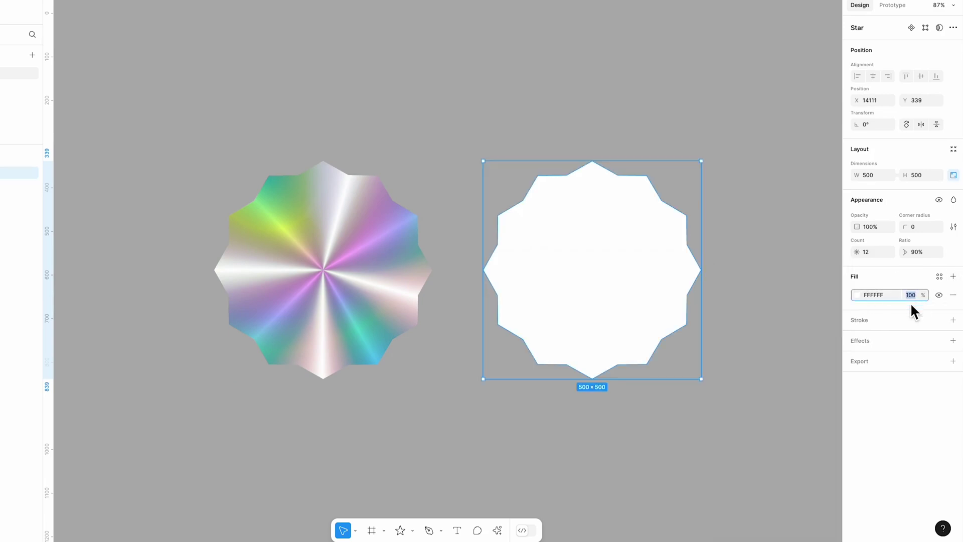
key("Return")
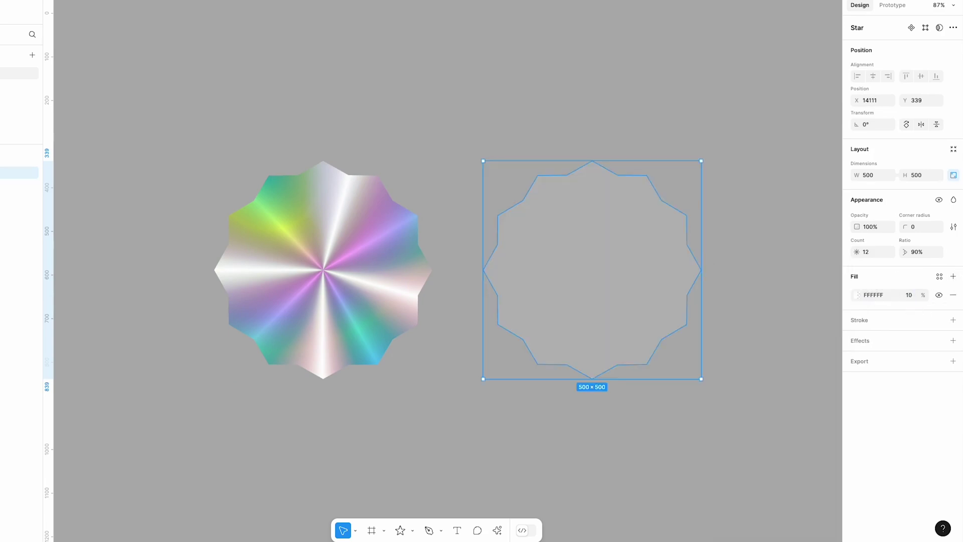
- Give the duplicate a Background blur of 2 and snap it over the rainbow star
left_click(904, 341)
left_click(885, 357)
left_click(904, 383)
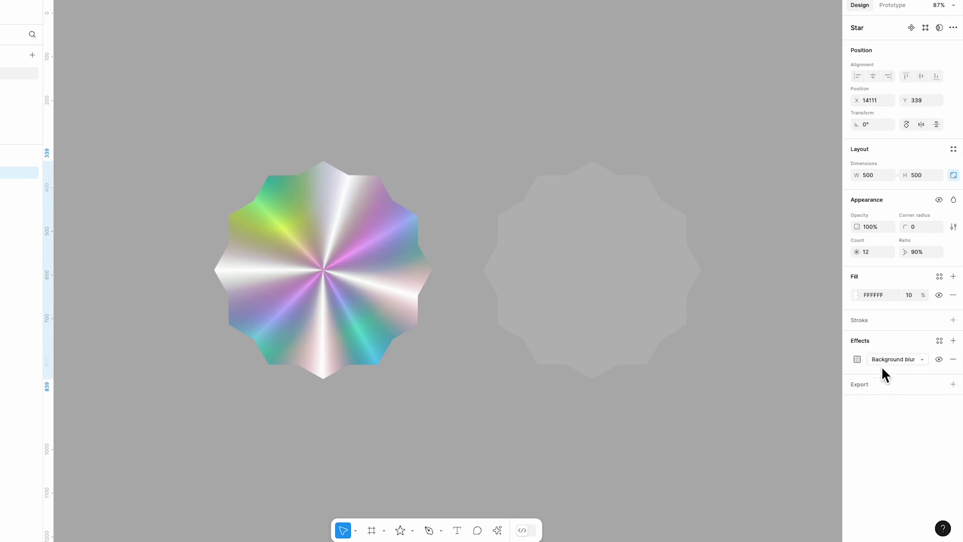
left_click_drag(644, 294, 376, 292)
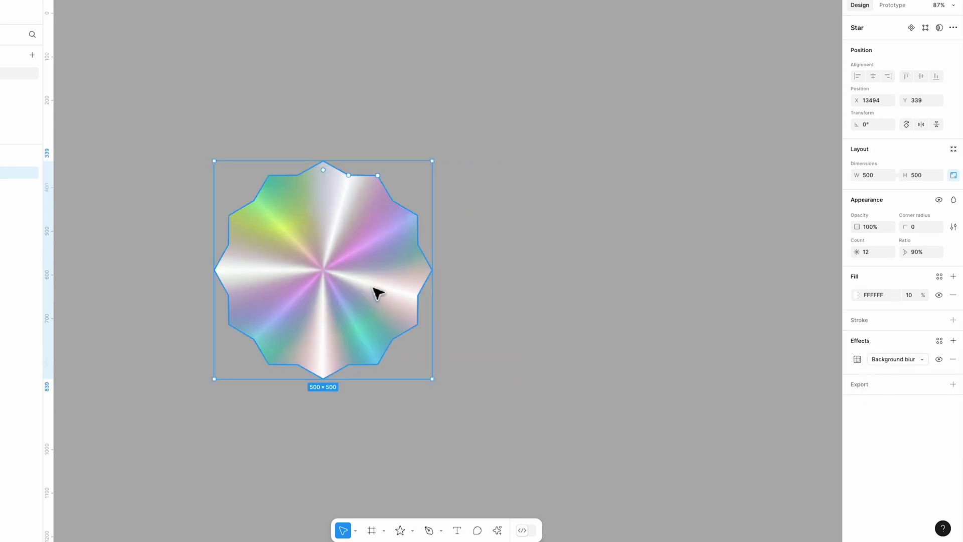
scroll(322, 271, "up", 5)
key("shift+Right")
key("shift+Right")
key("shift+Right")
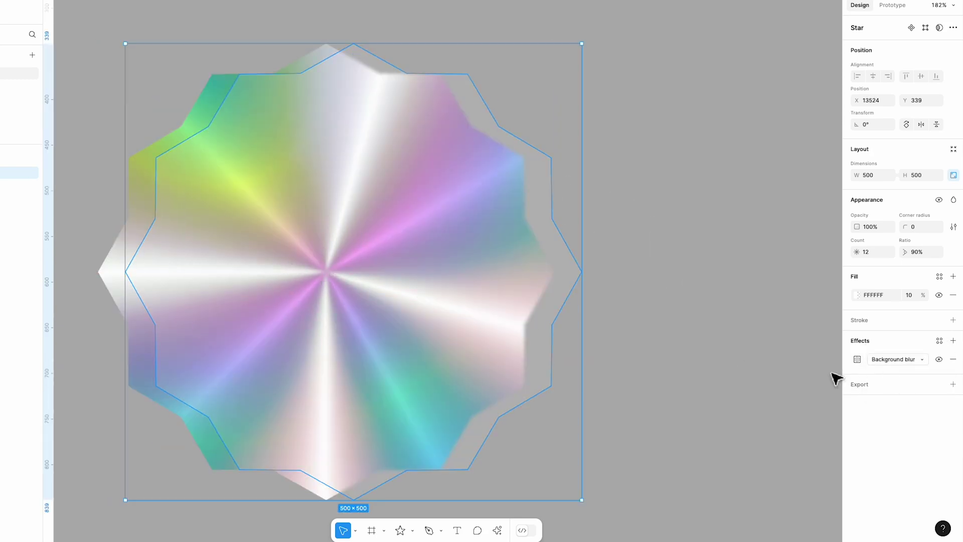
left_click(859, 359)
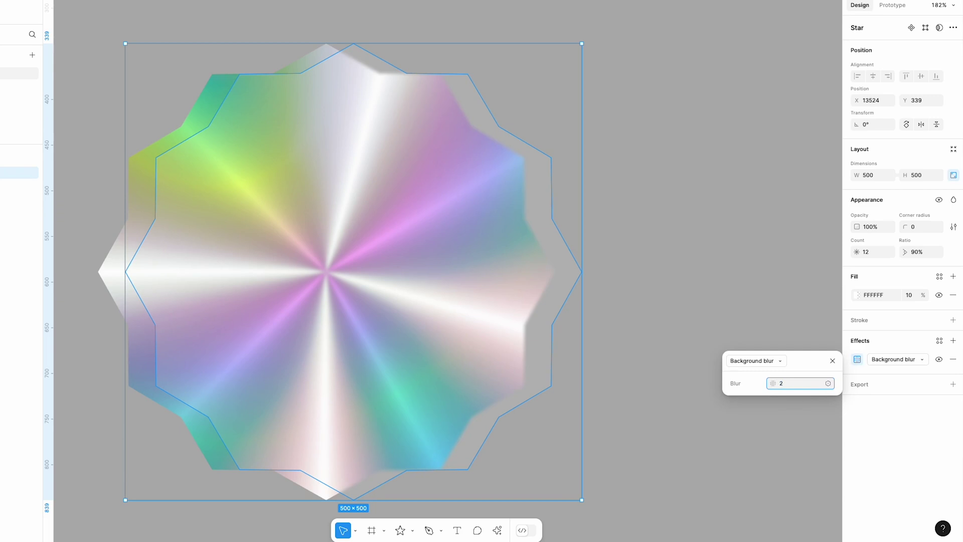
left_click_drag(462, 318, 441, 318)
- Give the rainbow Star 1 a deepened drop shadow, then move the five-star row to the emblem's top
left_click(832, 360)
scroll(697, 361, "down", 2)
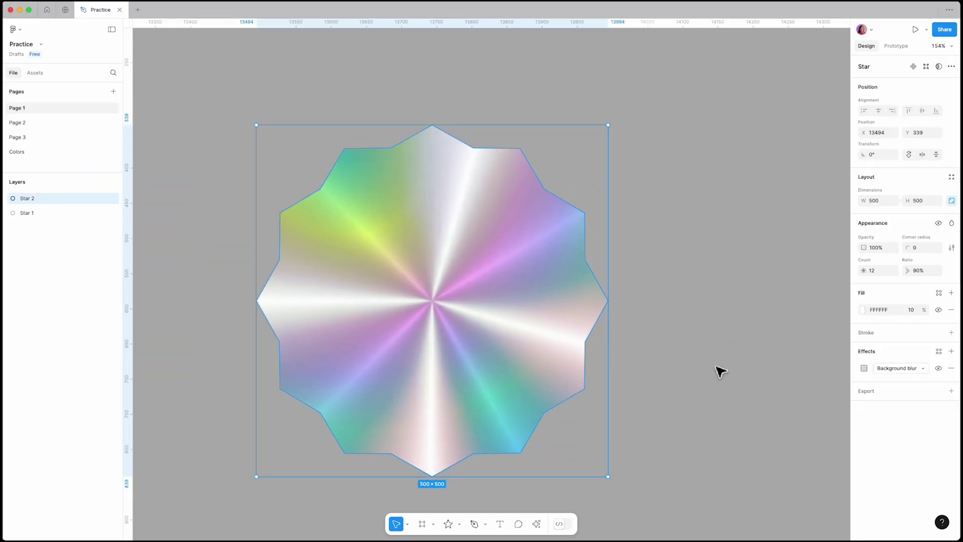
left_click(64, 213)
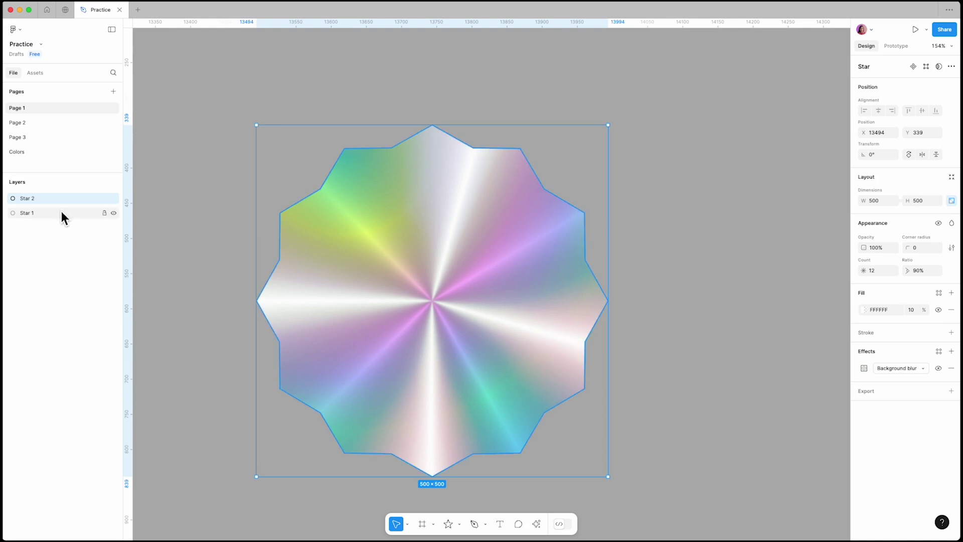
left_click(952, 382)
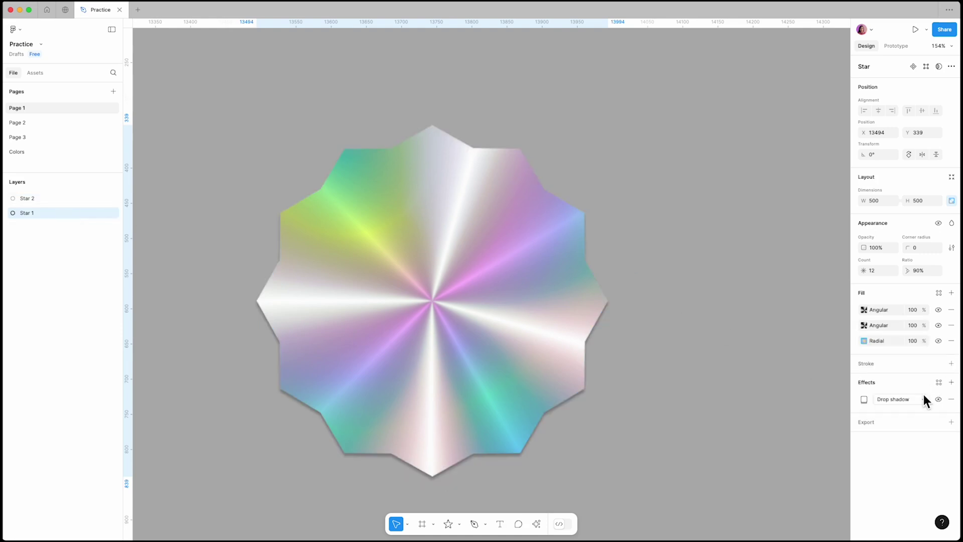
left_click(864, 401)
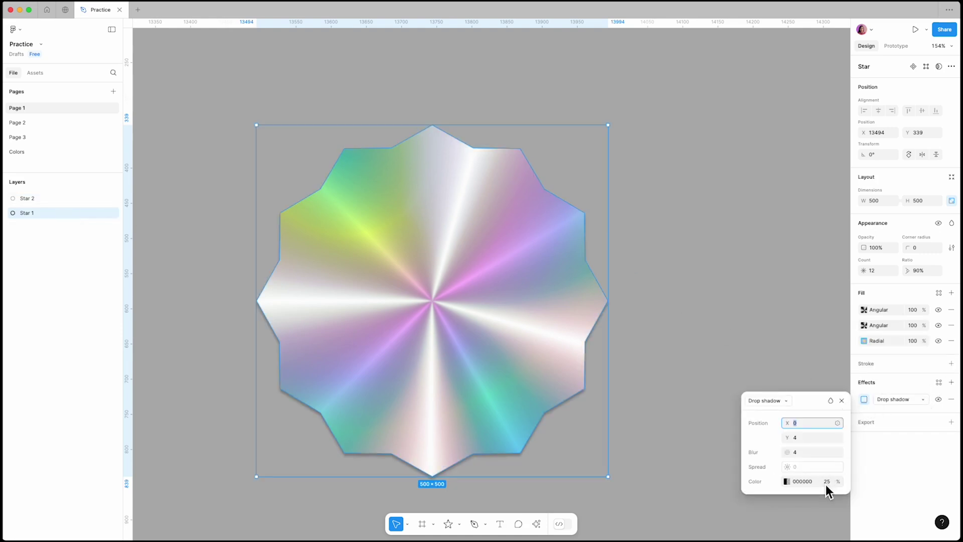
left_click(842, 401)
left_click(661, 316)
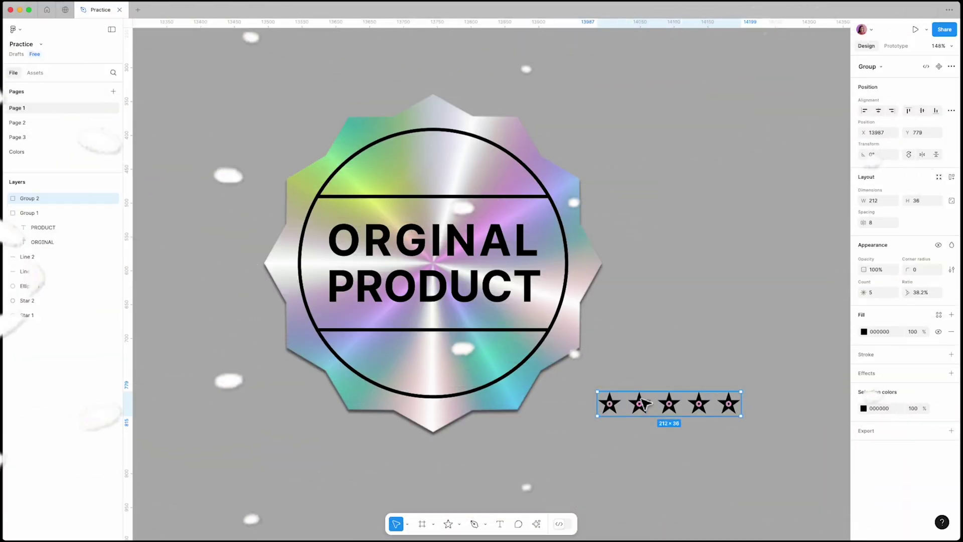
left_click_drag(638, 402, 425, 360)
- Copy the Figma logo image from the browser's image search results
left_click(652, 331)
scroll(652, 331, "down", 5)
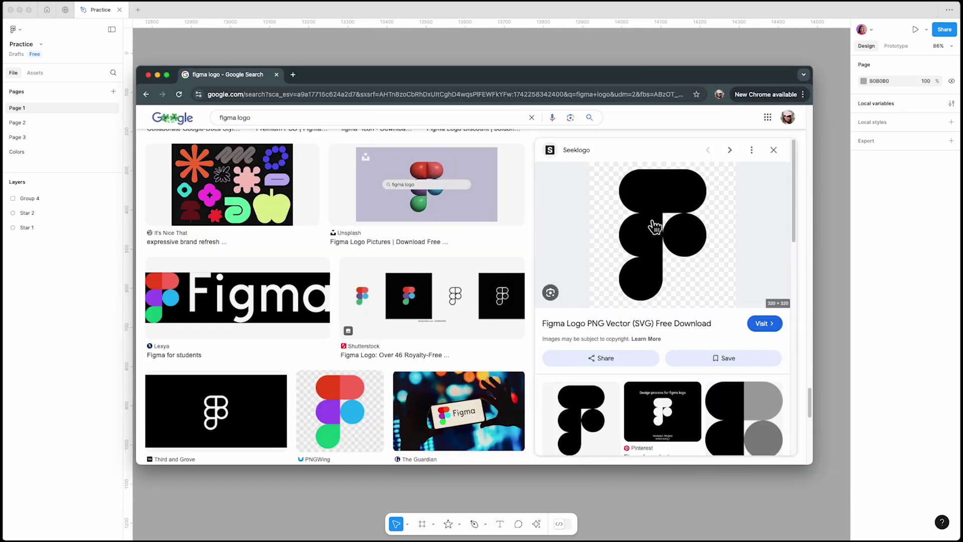
right_click(655, 227)
left_click(687, 318)
- Paste the logo into Figma, centre it on the holographic star, and set its blend to Overlay
left_click(828, 280)
key("super+v")
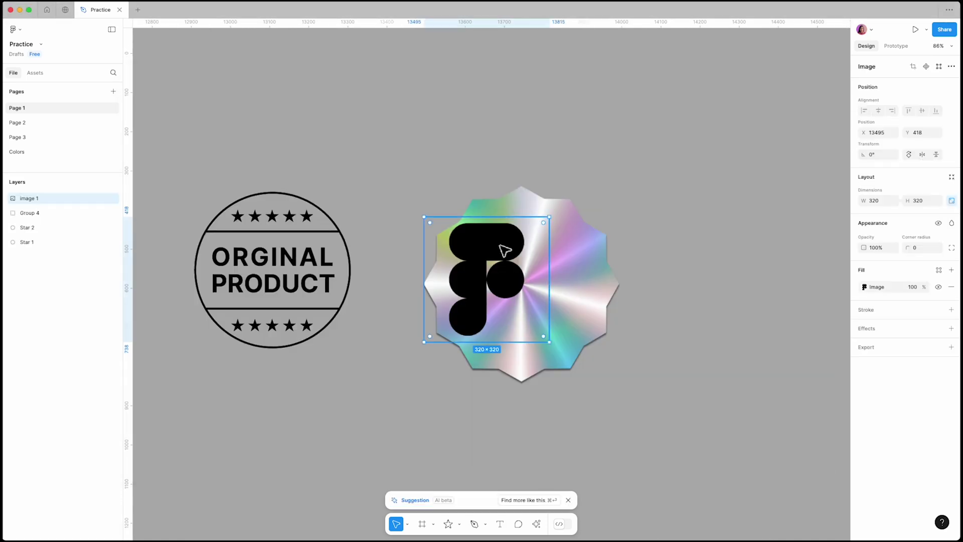
left_click_drag(505, 250, 535, 258)
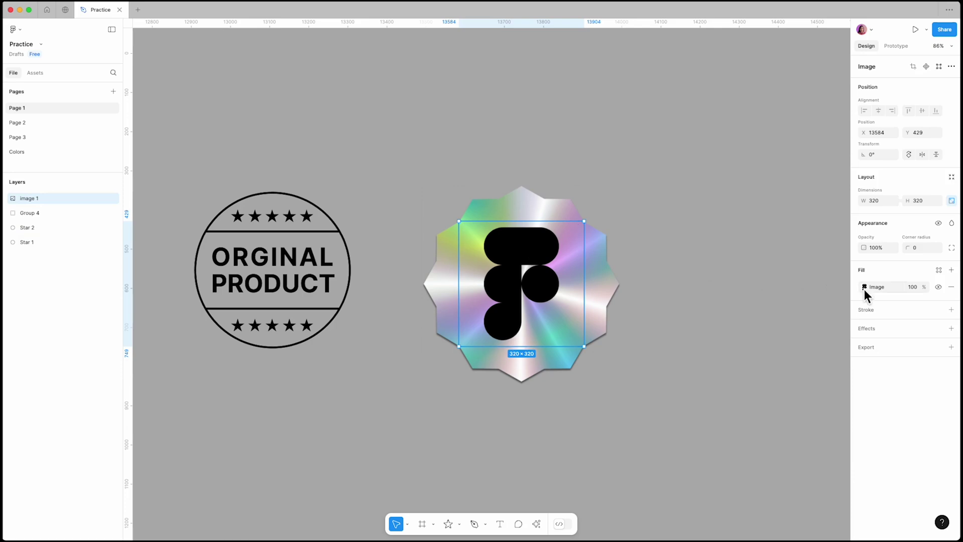
left_click(952, 224)
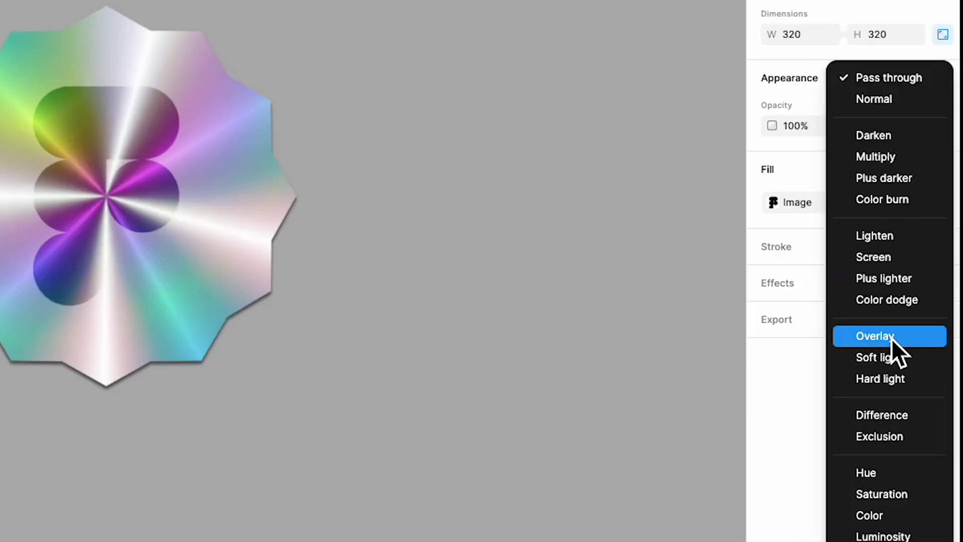
left_click(912, 361)
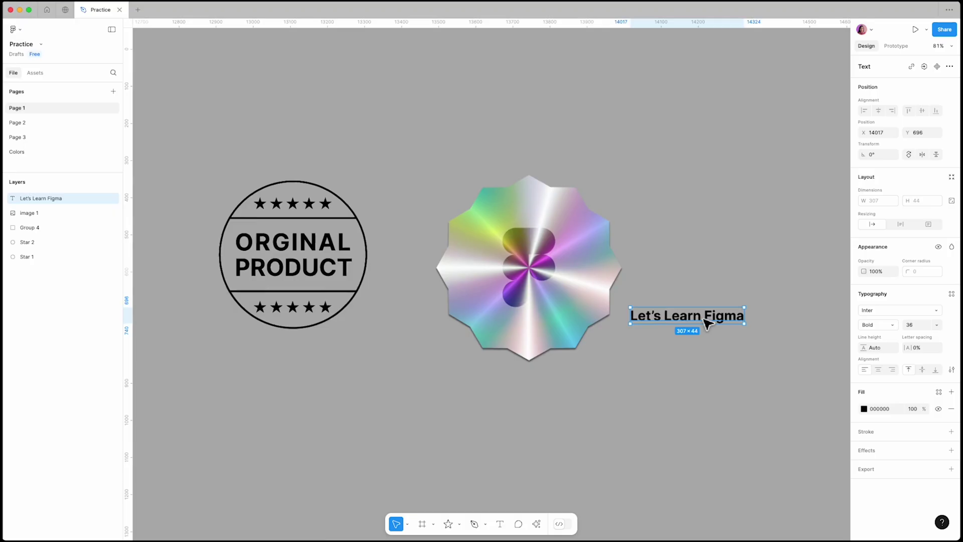
scroll(708, 323, "up", 3)
- Bend the Let's Learn Figma text into a smile curve with the ARC - Bend your type! plugin
left_click(537, 524)
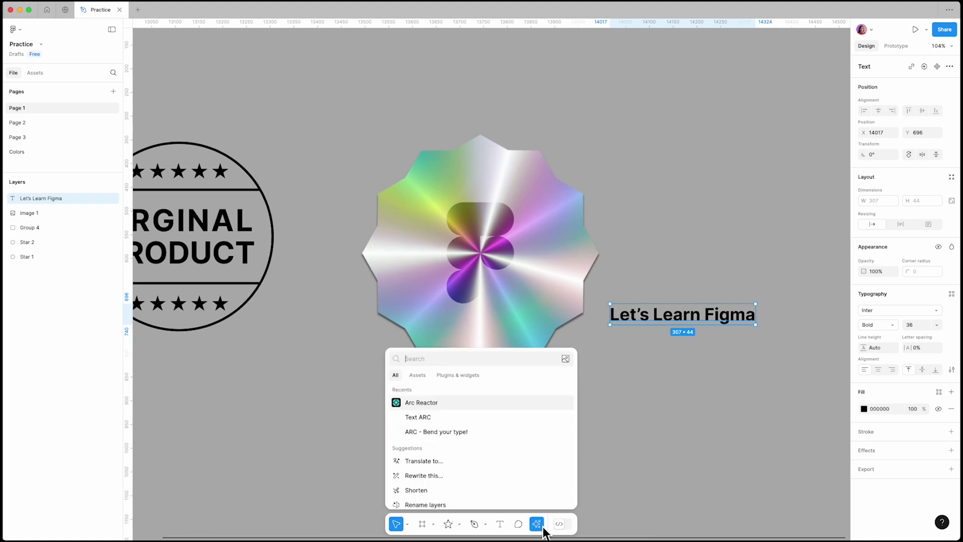
left_click(469, 375)
type("arc")
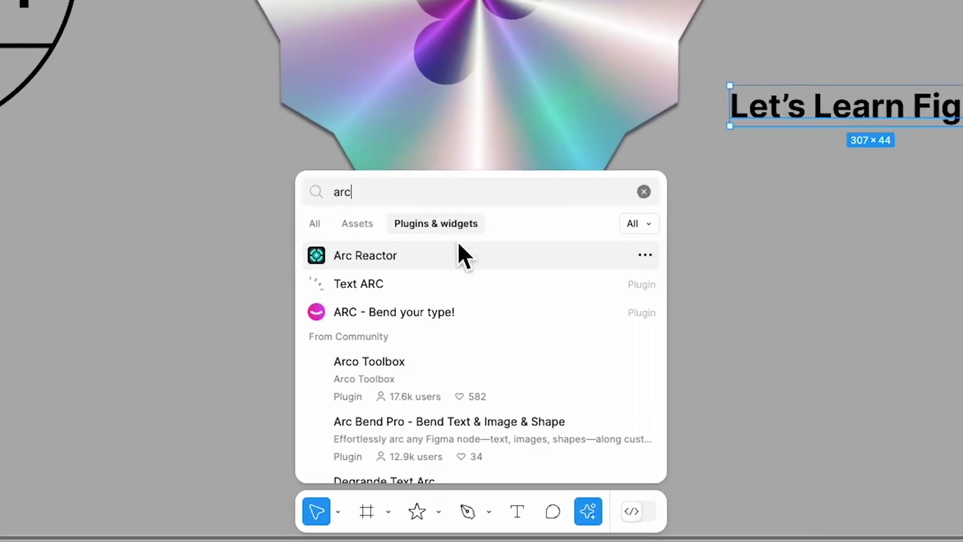
left_click(391, 313)
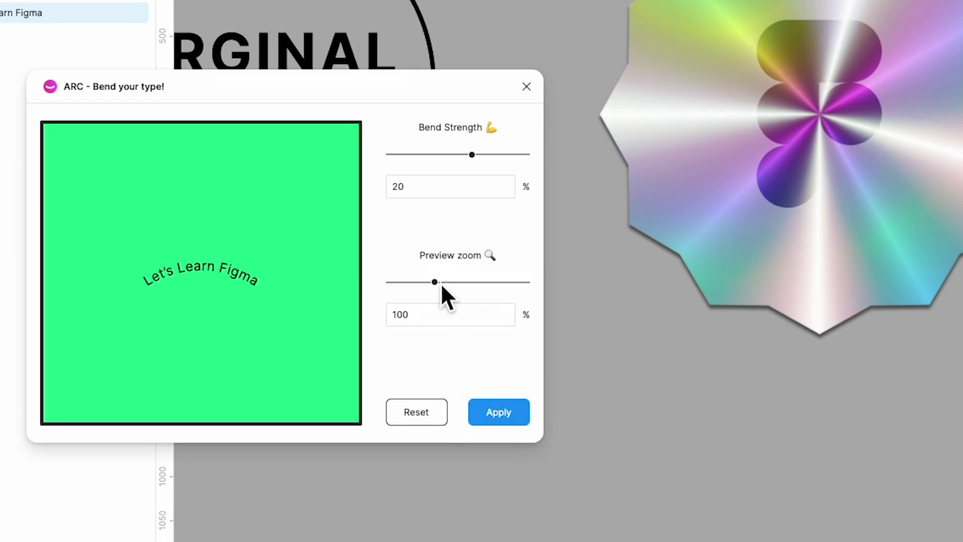
left_click_drag(471, 160, 441, 150)
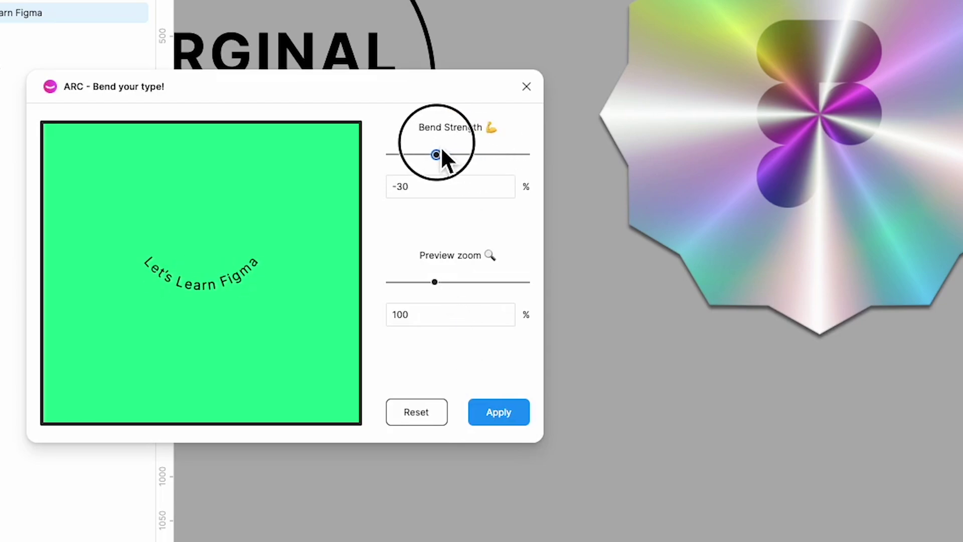
left_click(489, 402)
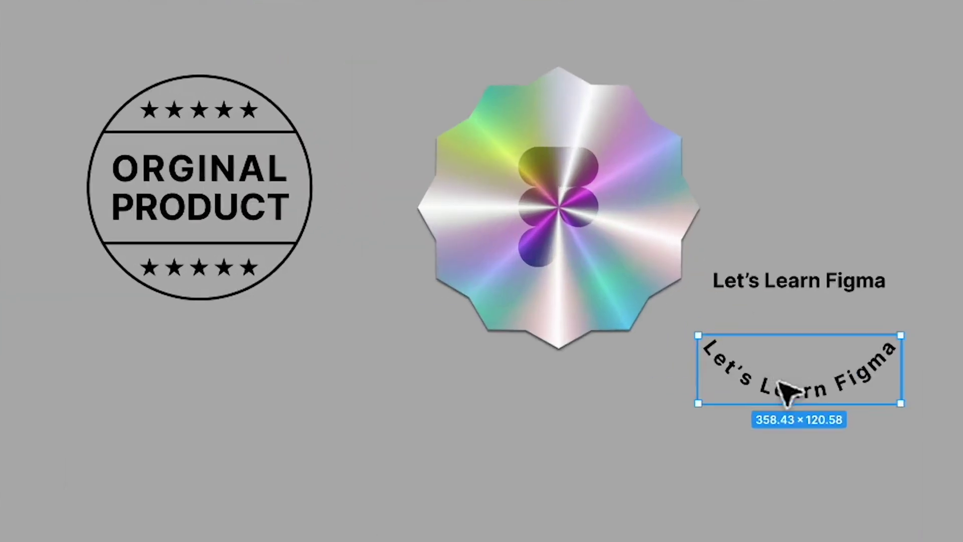
- Place the curved text on the badge, widen it to 368, centre it under the logo, and delete the straight copy
left_click_drag(783, 381, 543, 298)
left_click(788, 457)
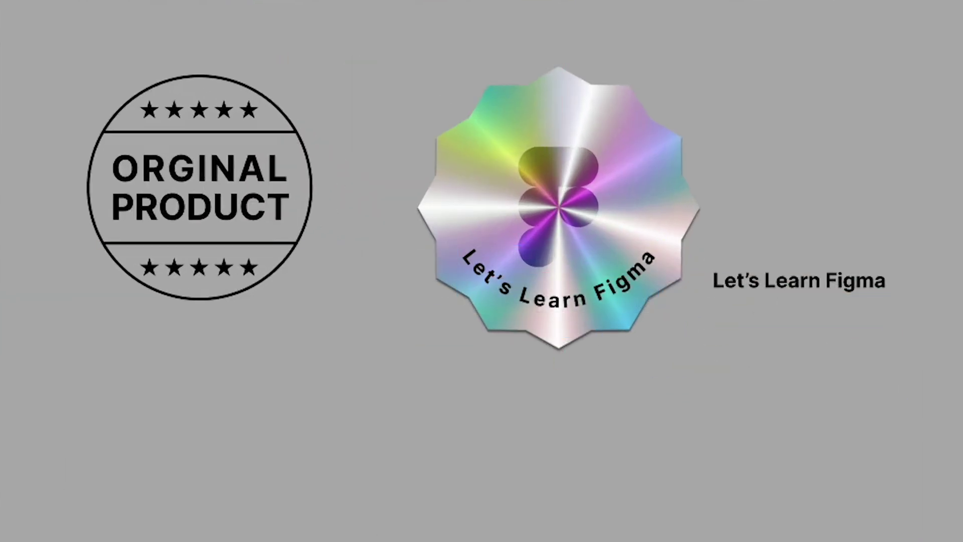
scroll(721, 273, "up", 5)
left_click(468, 344)
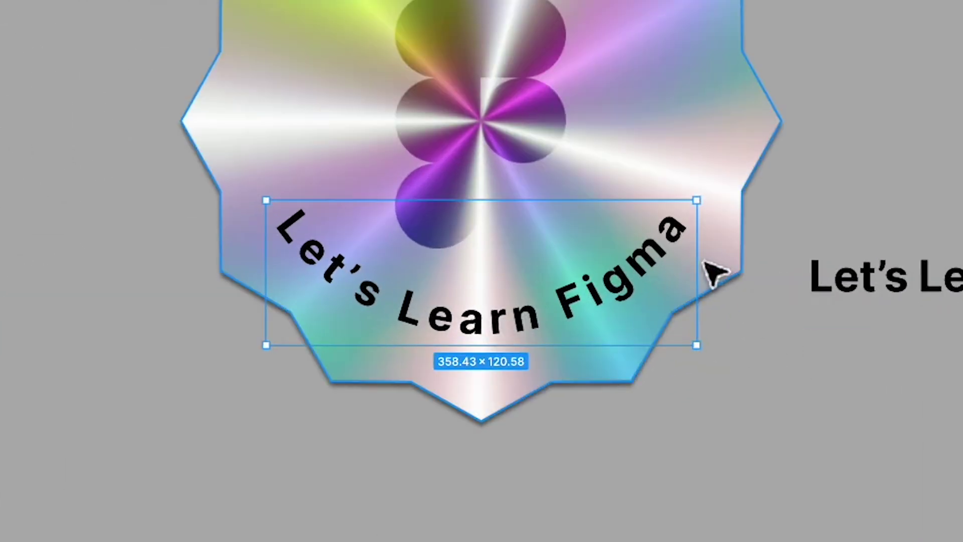
left_click_drag(697, 265, 705, 264)
left_click_drag(568, 284, 577, 311)
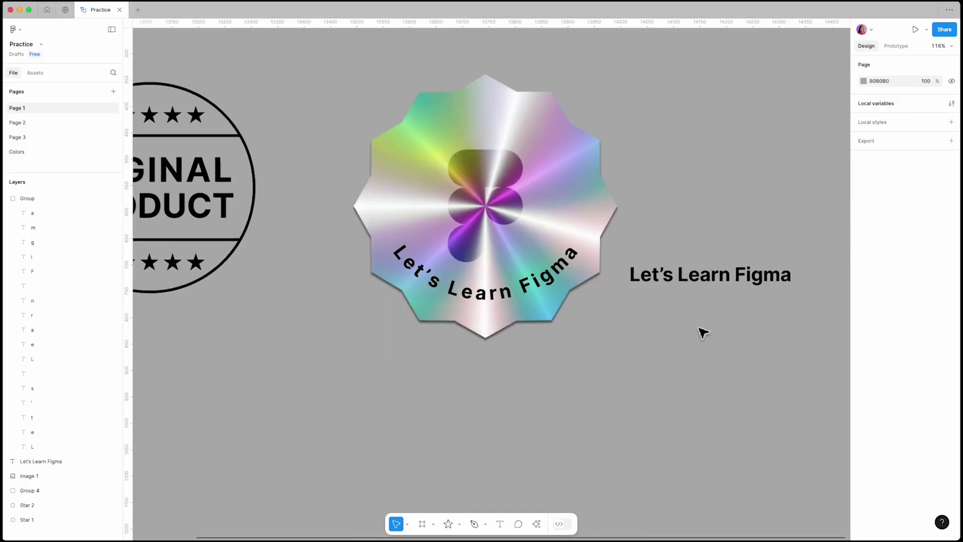
scroll(701, 331, "up", 3)
left_click(716, 299)
key("Delete")
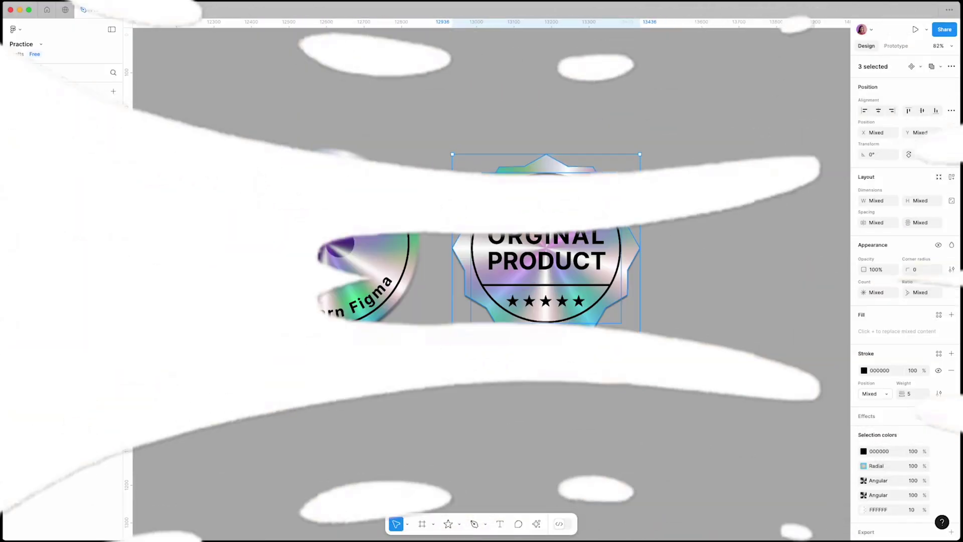
- Clear the selection and zoom to show the round Let's Learn Figma and ORGINAL PRODUCT star badges
left_click(723, 398)
scroll(722, 398, "down", 2)
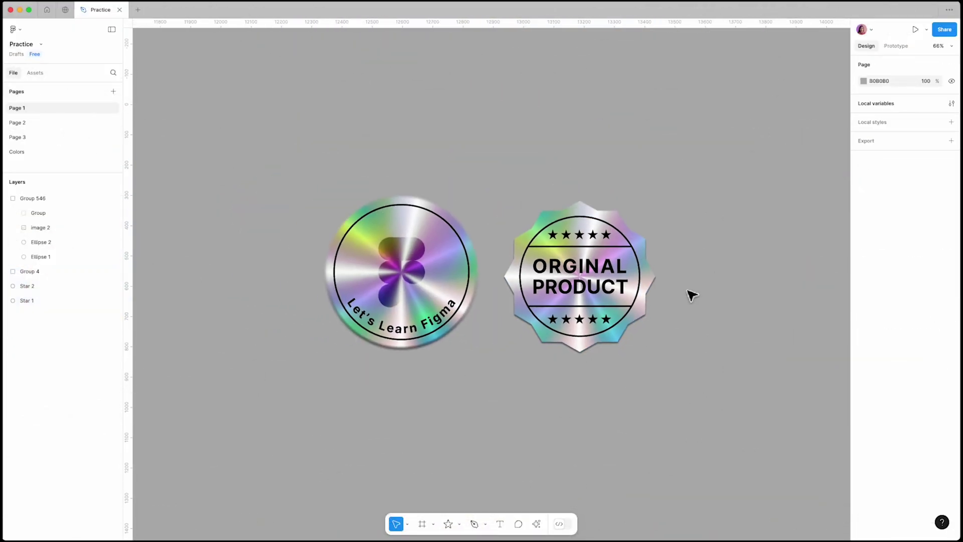
scroll(625, 351, "up", 5)
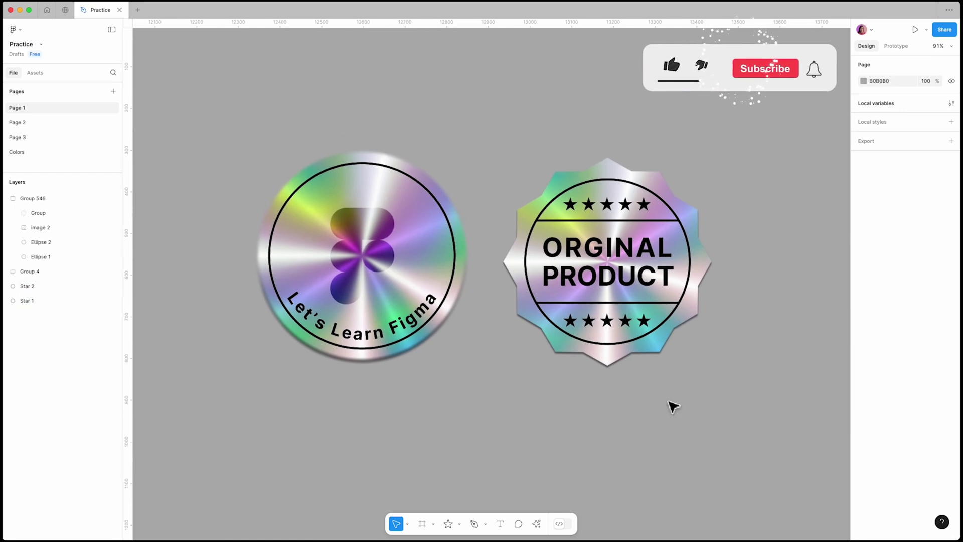